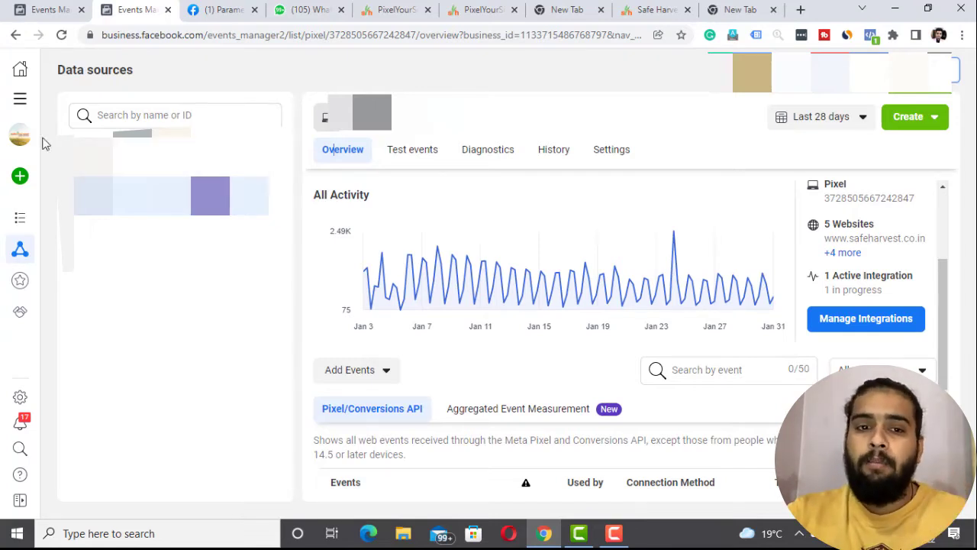
pyautogui.click(19, 99)
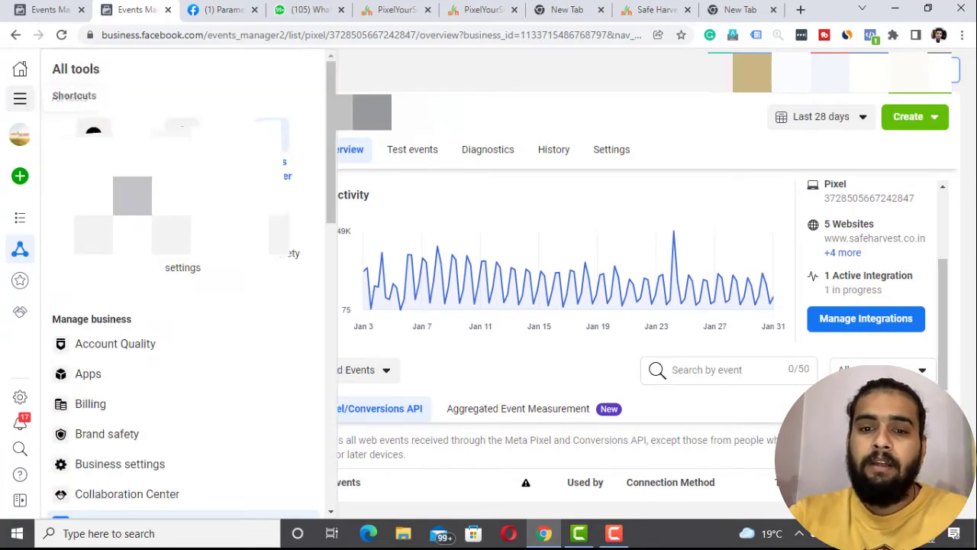
pyautogui.click(485, 71)
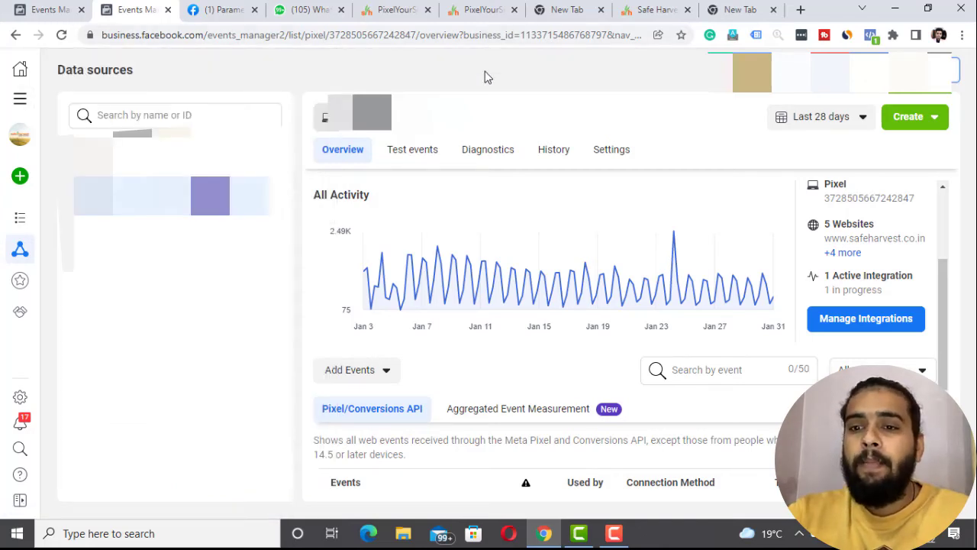
# Step: Close the duplicate PixelYourSite tab and look over the PixelYourSite dashboard on the WordPress site
pyautogui.click(514, 10)
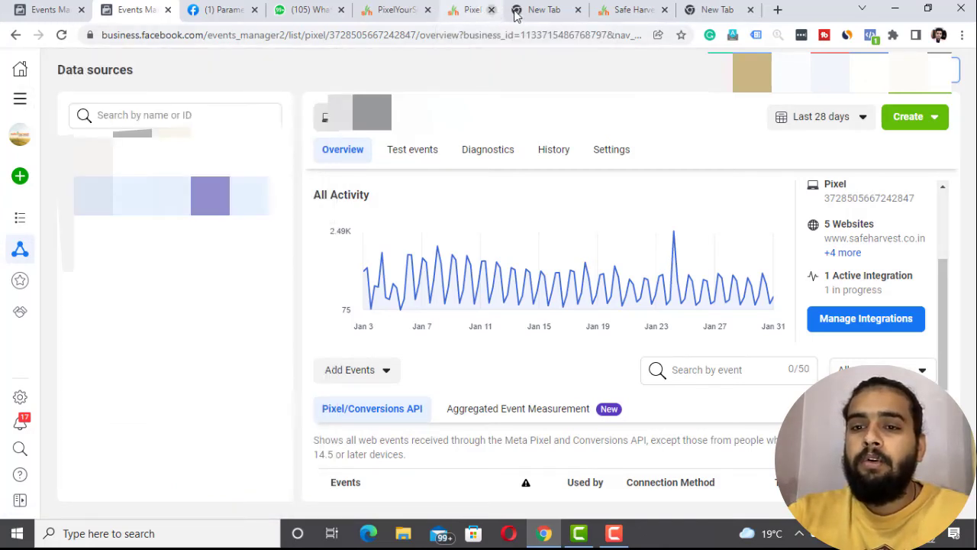
pyautogui.click(428, 10)
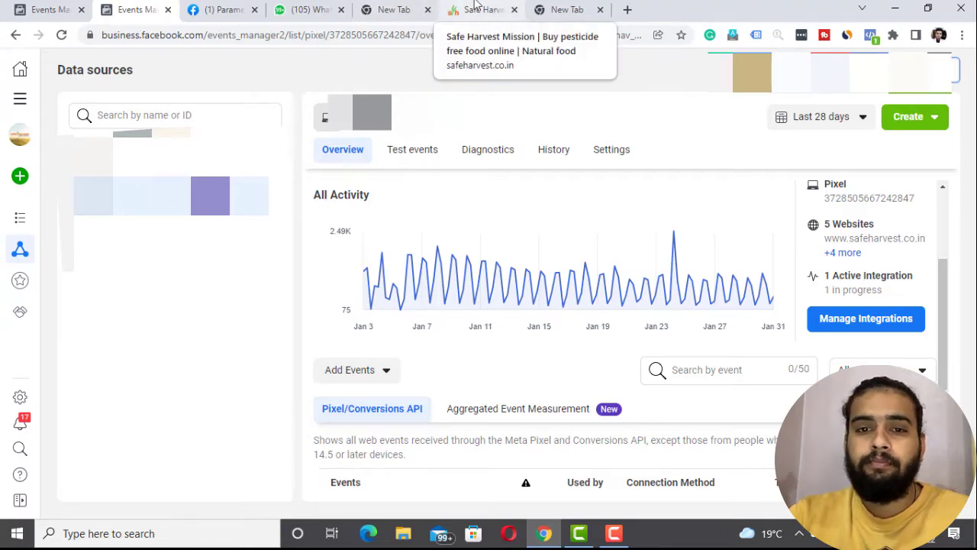
pyautogui.hotkey('ctrl', 'shift', 't')
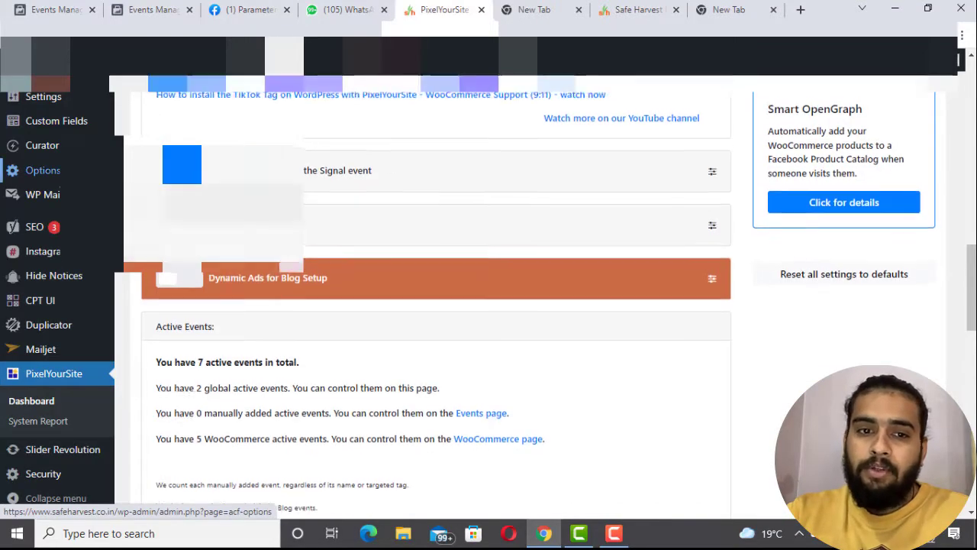
pyautogui.scroll(7, 66, 170)
pyautogui.scroll(-5, 65, 170)
pyautogui.scroll(-5, 66, 169)
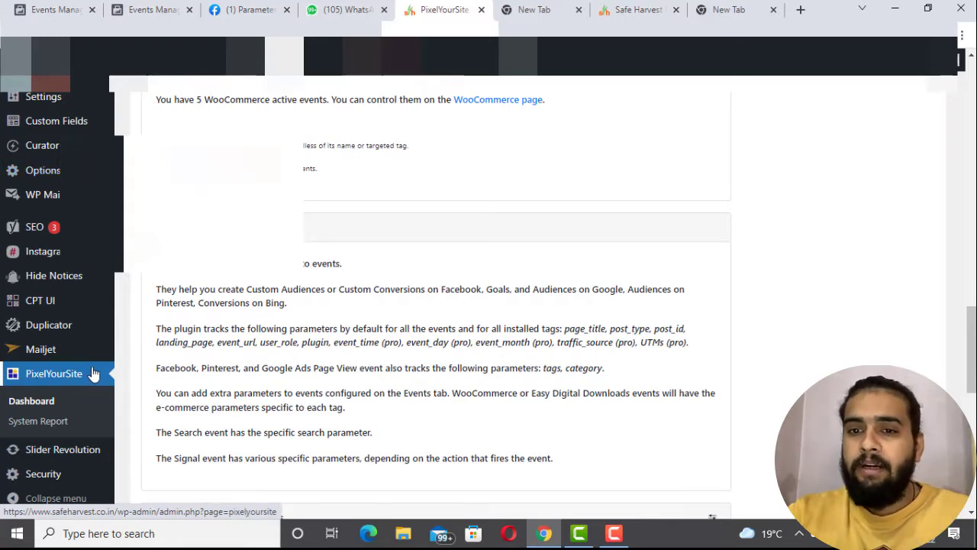
# Step: Switch to Events Manager and start the manual Conversions API setup from the pixel's settings
pyautogui.click(153, 9)
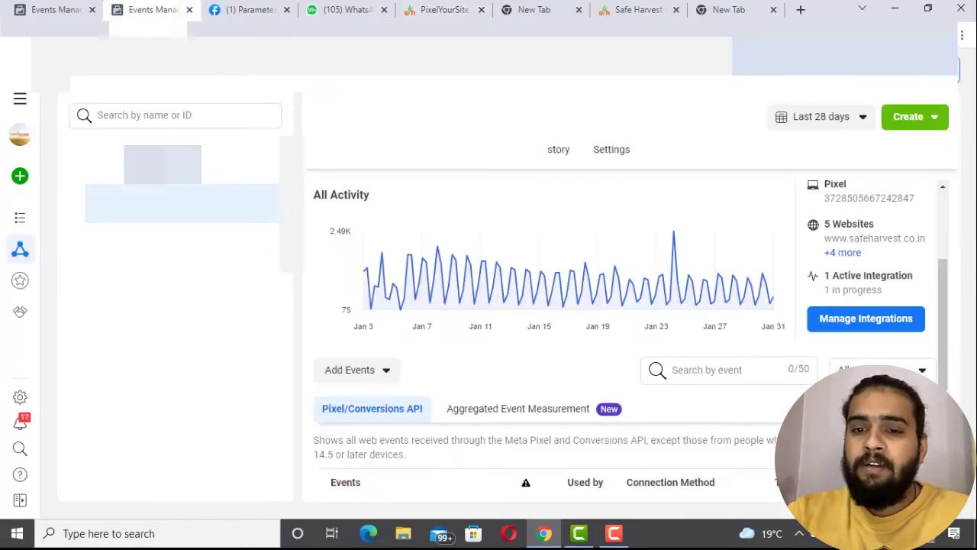
pyautogui.click(613, 159)
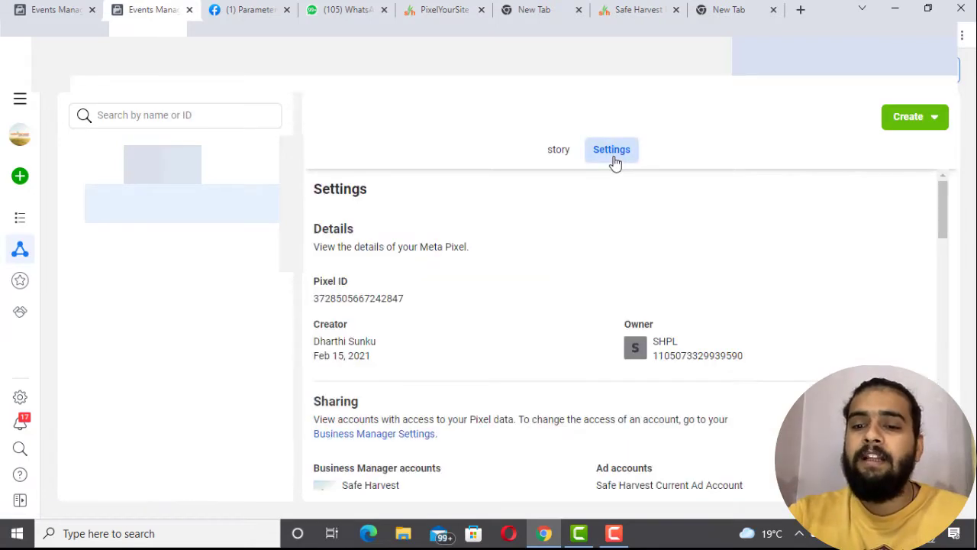
pyautogui.scroll(-10, 519, 299)
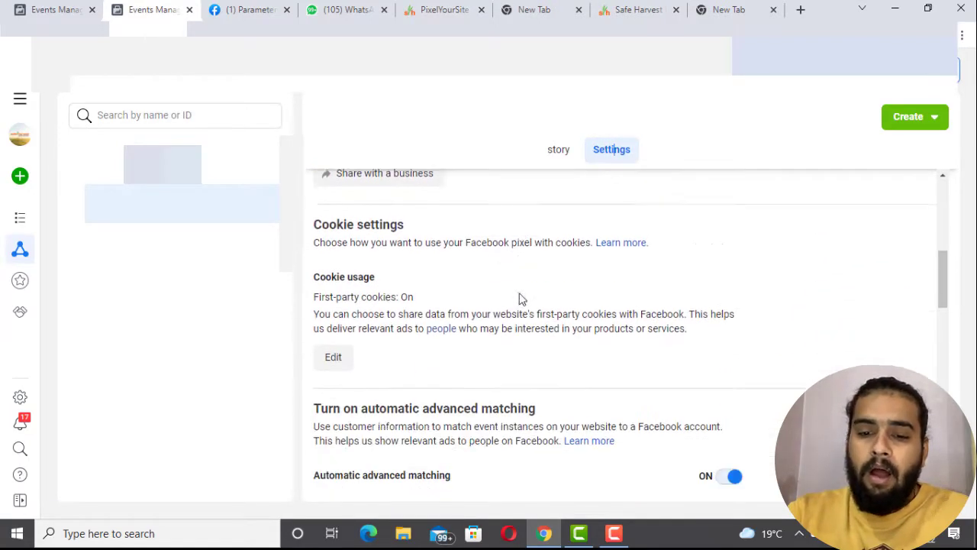
pyautogui.scroll(-3, 519, 298)
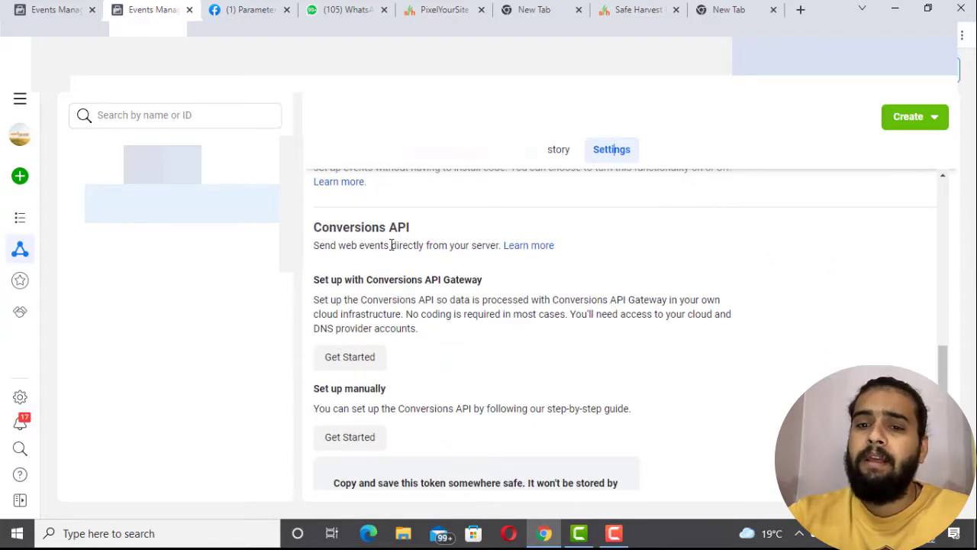
pyautogui.scroll(-2, 391, 244)
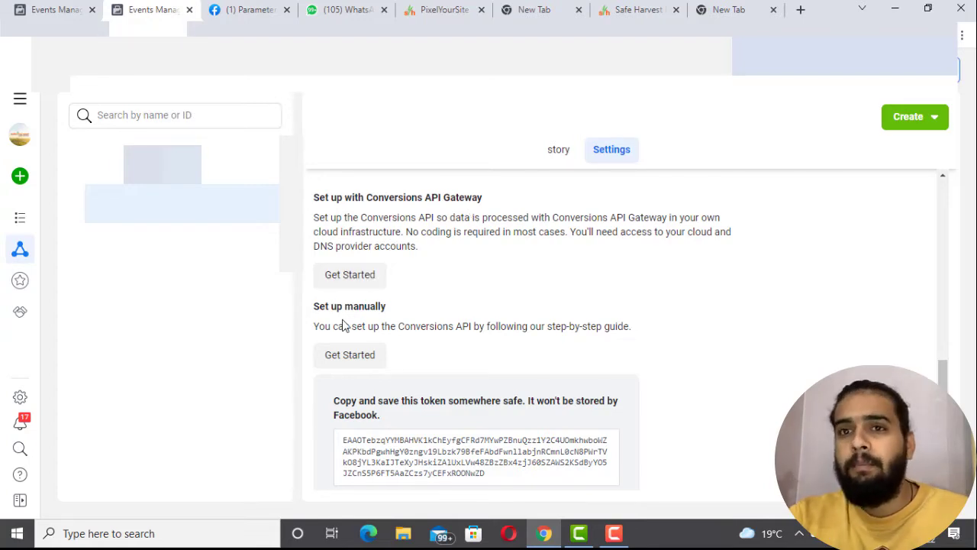
pyautogui.scroll(-1, 342, 324)
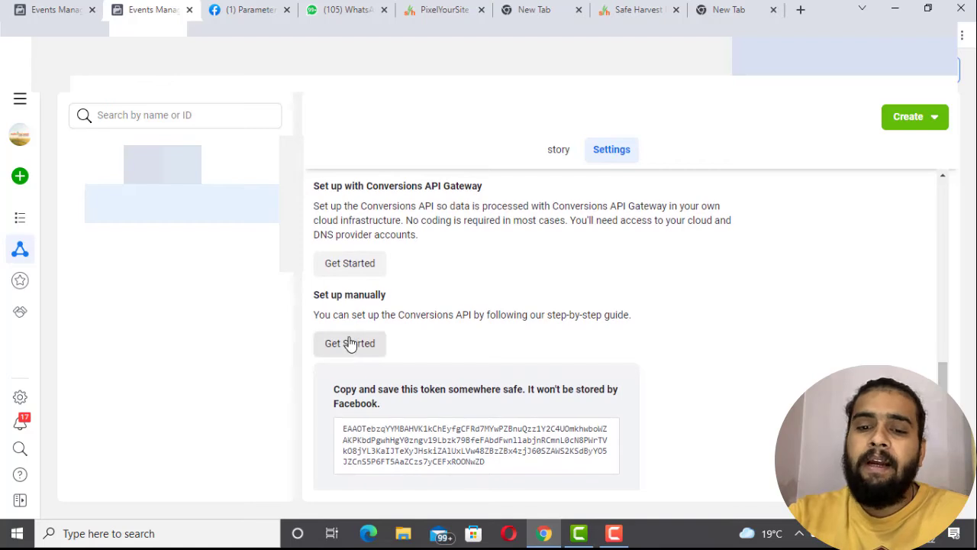
pyautogui.click(349, 344)
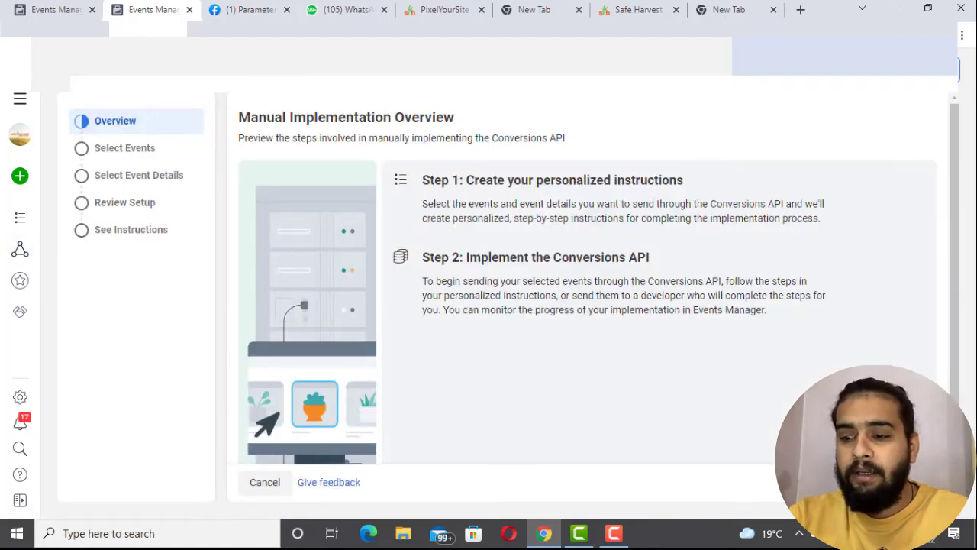
# Step: Browse the additional Ecommerce and retail events and continue with only View Content selected for the Conversions API
pyautogui.click(912, 482)
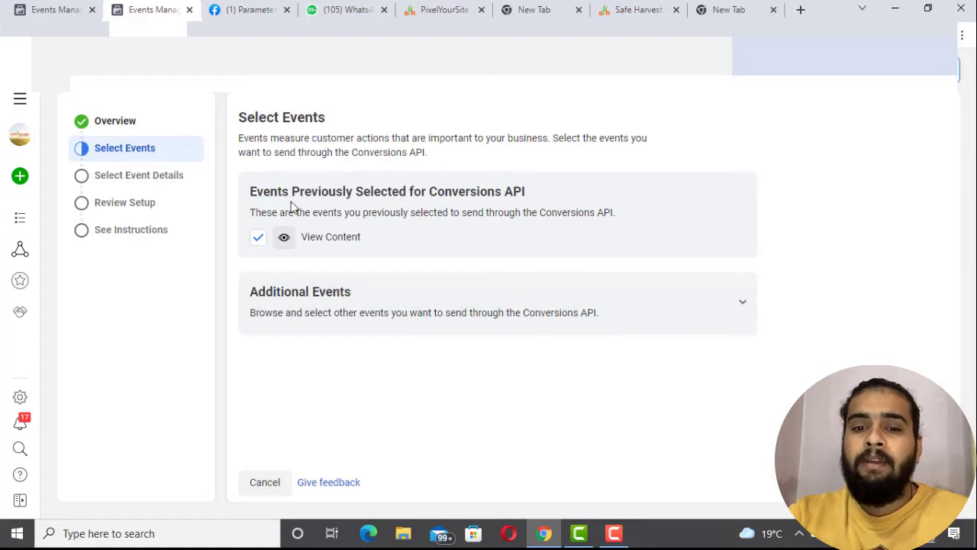
pyautogui.click(258, 240)
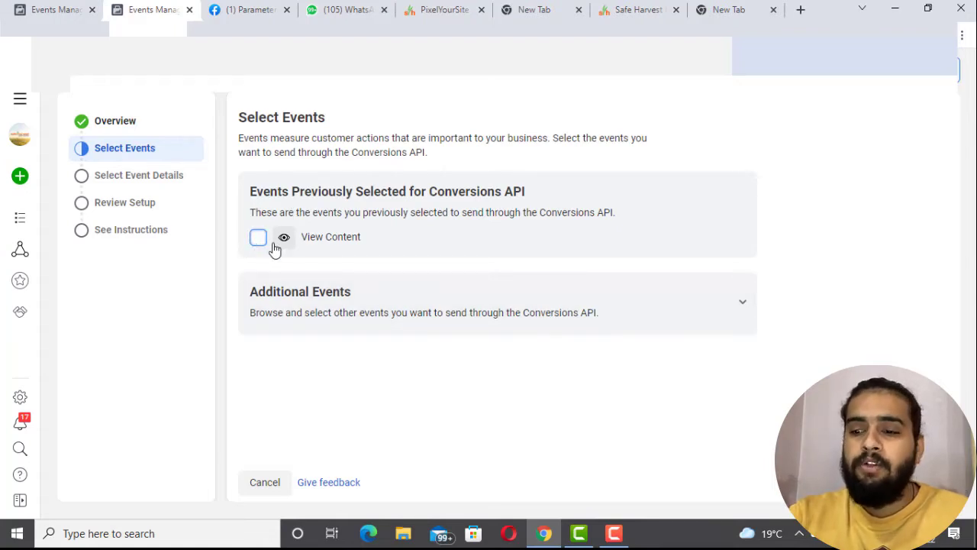
pyautogui.click(741, 302)
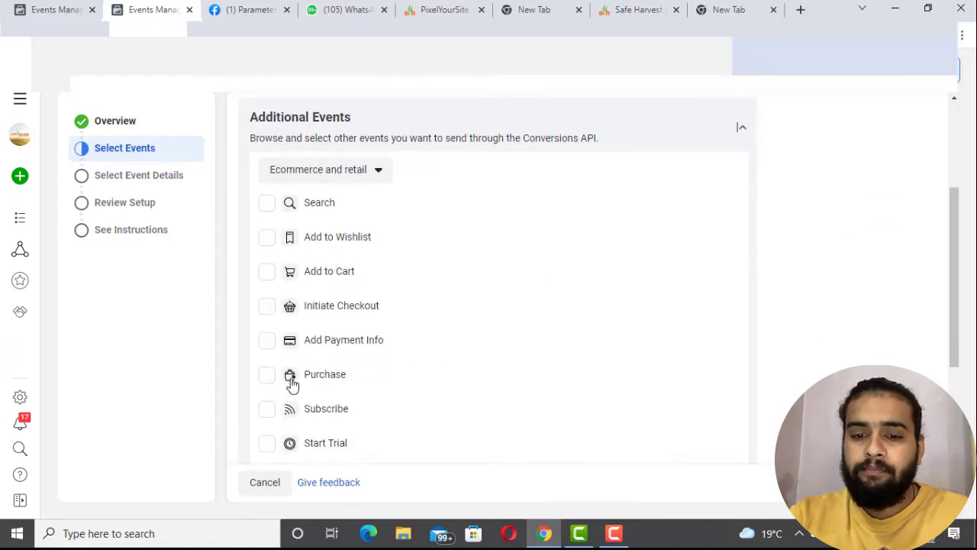
pyautogui.scroll(-1, 291, 380)
pyautogui.scroll(-1, 295, 384)
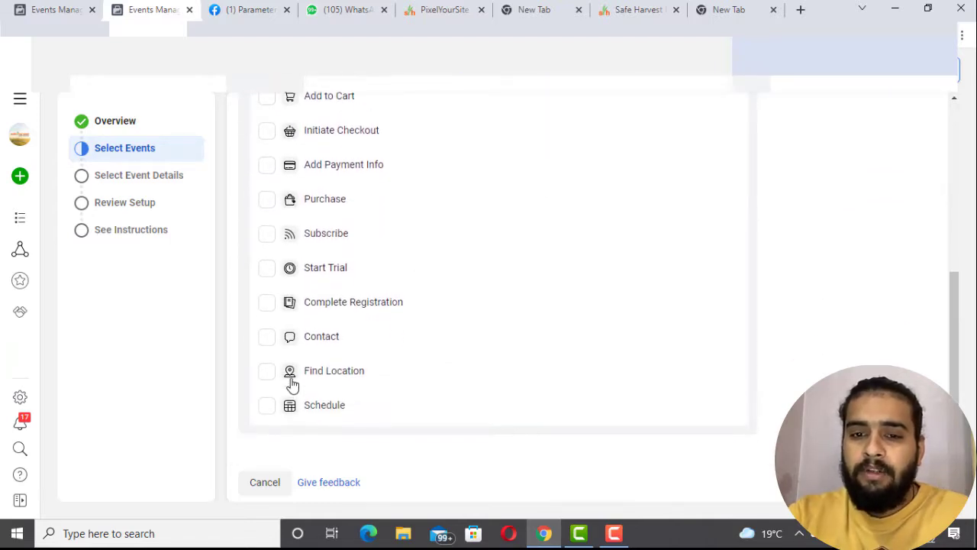
pyautogui.scroll(2, 292, 378)
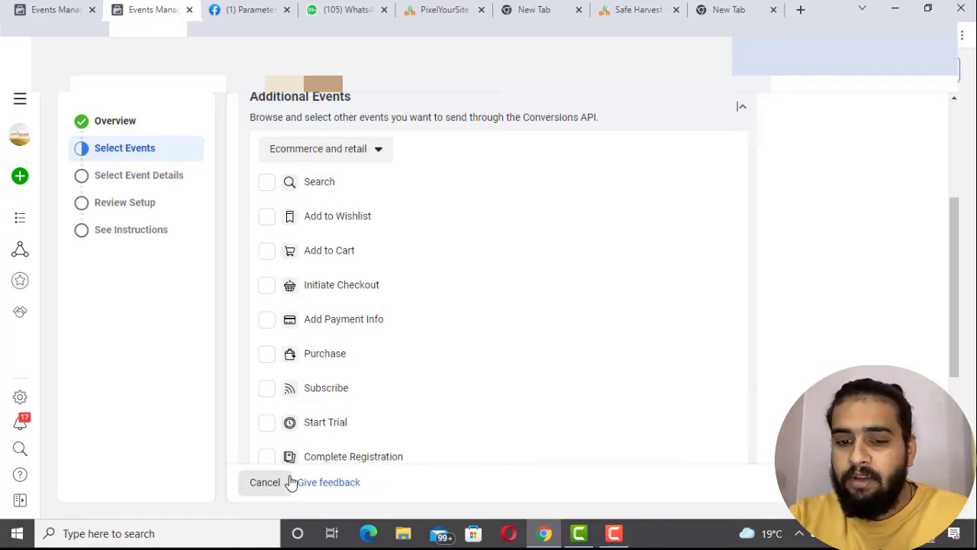
pyautogui.scroll(-1, 309, 410)
pyautogui.scroll(-1, 310, 410)
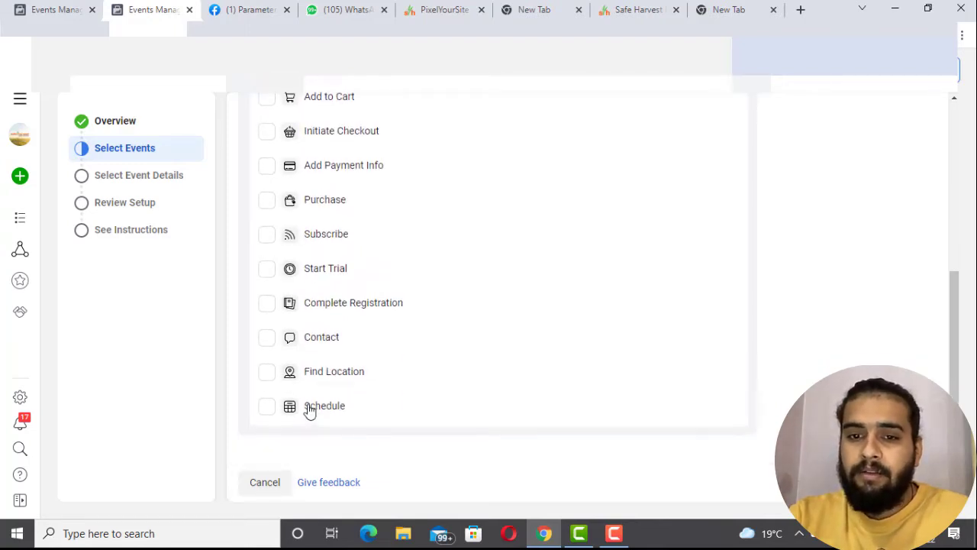
pyautogui.scroll(2, 308, 407)
pyautogui.scroll(3, 308, 408)
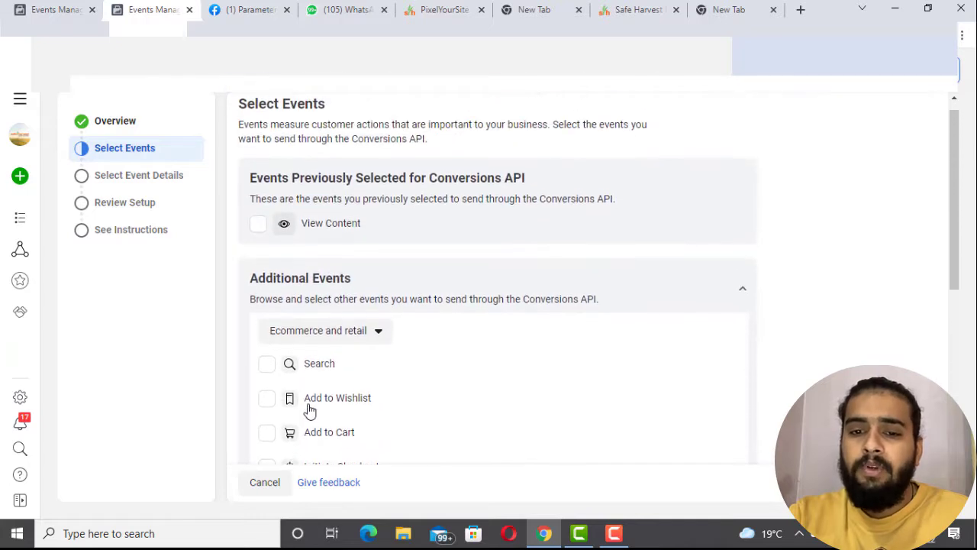
pyautogui.click(258, 231)
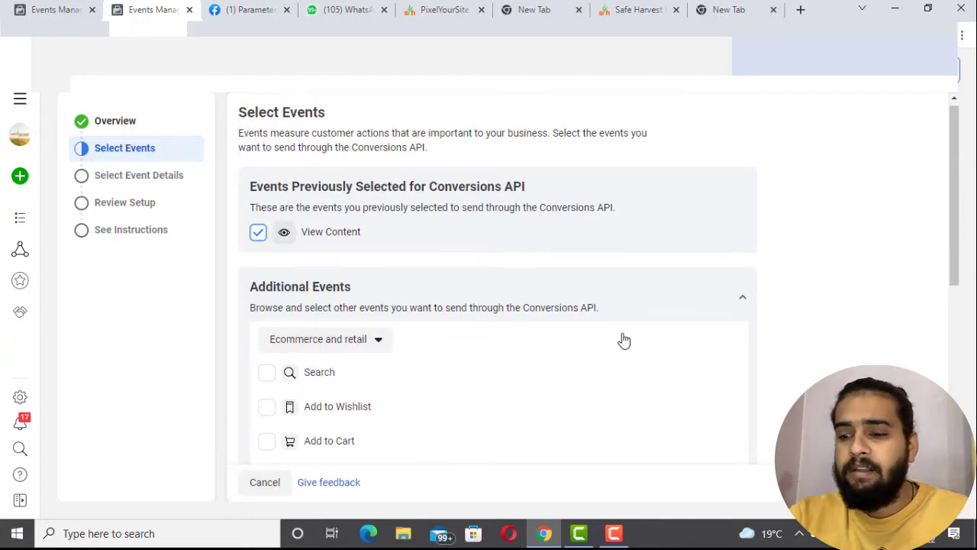
pyautogui.click(909, 481)
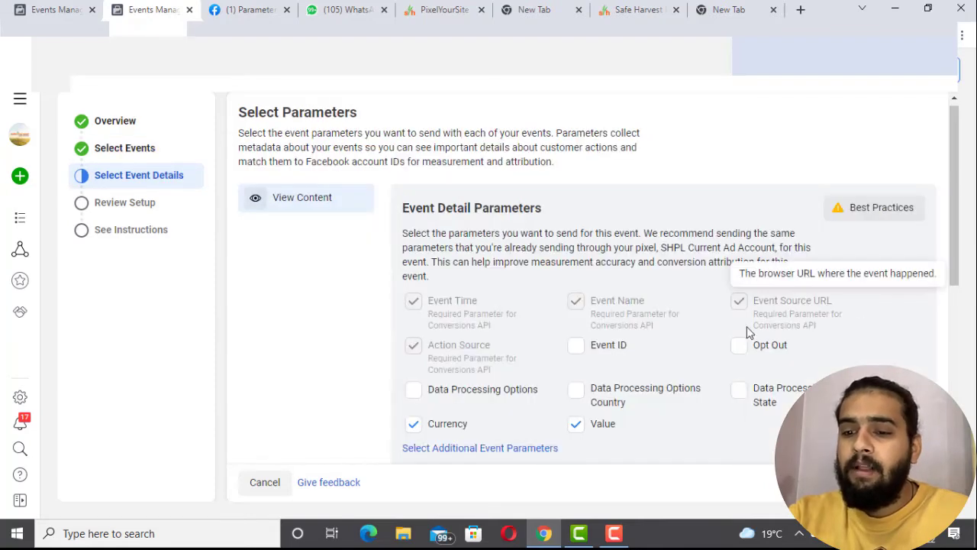
# Step: Keep the preselected View Content parameters, review the setup and finish the manual Conversions API wizard
pyautogui.scroll(-1, 502, 305)
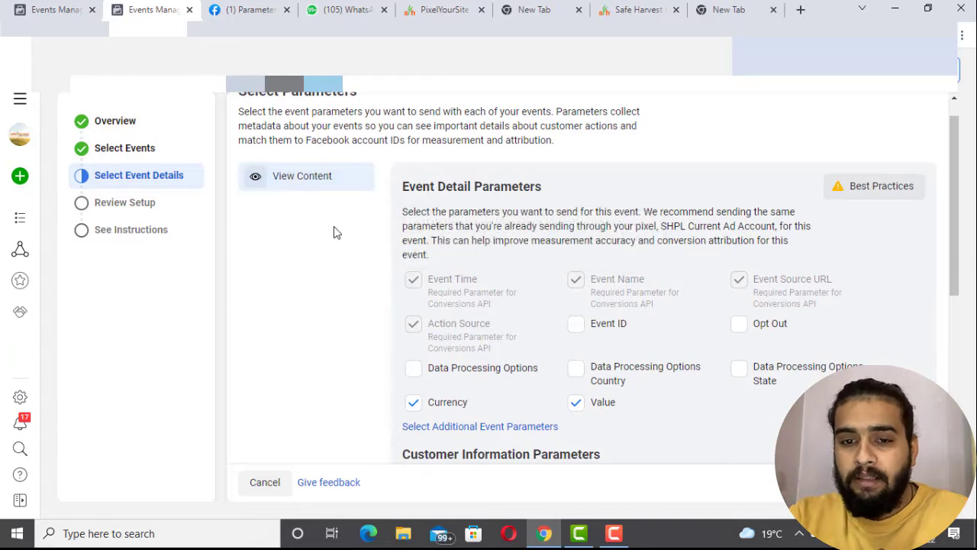
pyautogui.scroll(-2, 564, 335)
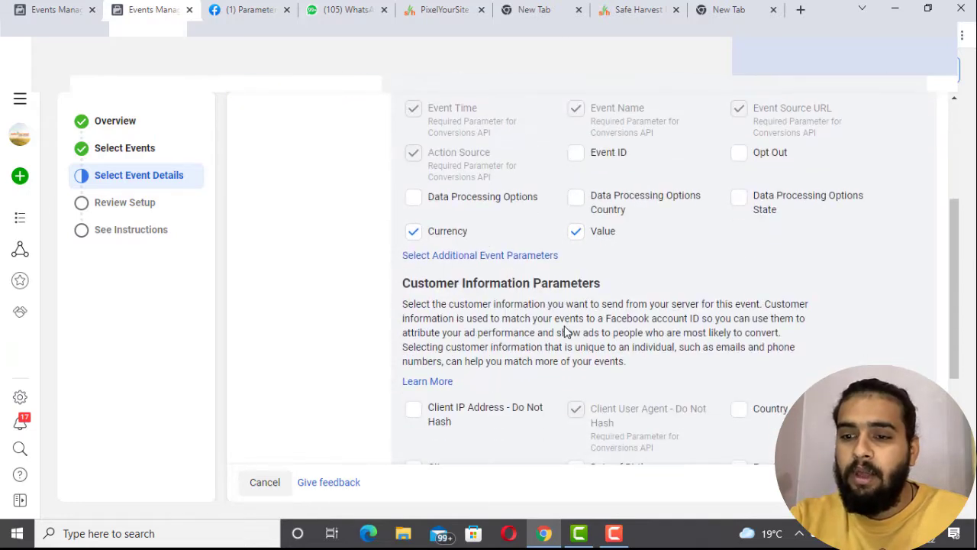
pyautogui.scroll(-2, 564, 333)
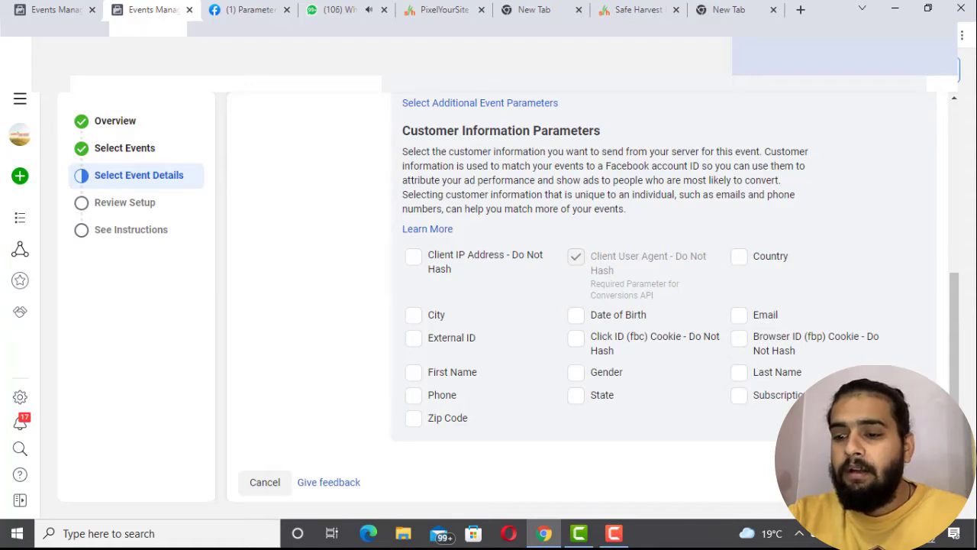
pyautogui.click(906, 482)
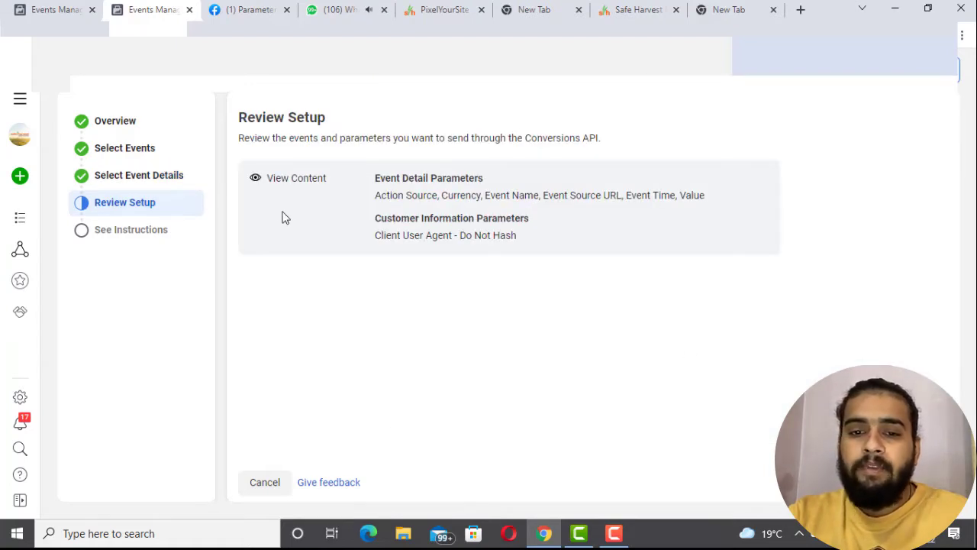
pyautogui.click(906, 482)
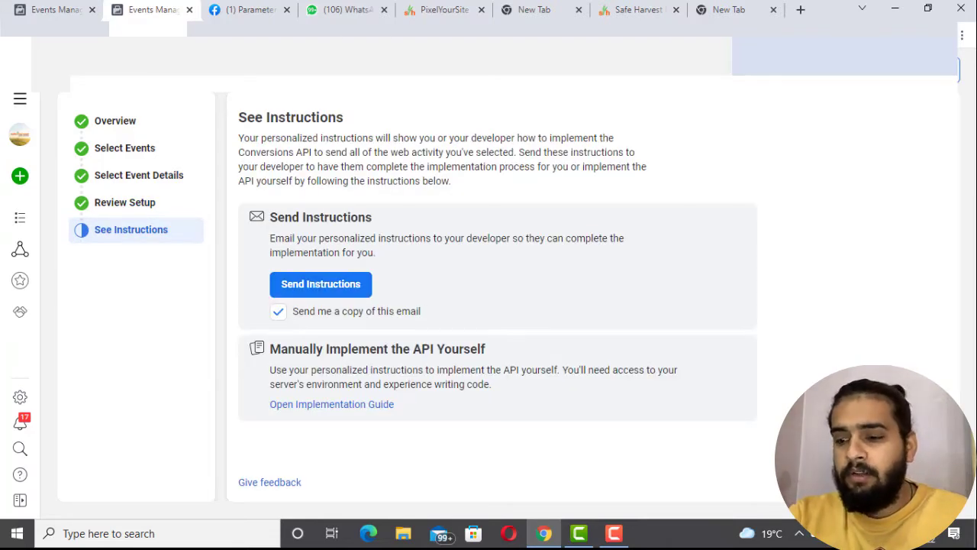
pyautogui.click(906, 482)
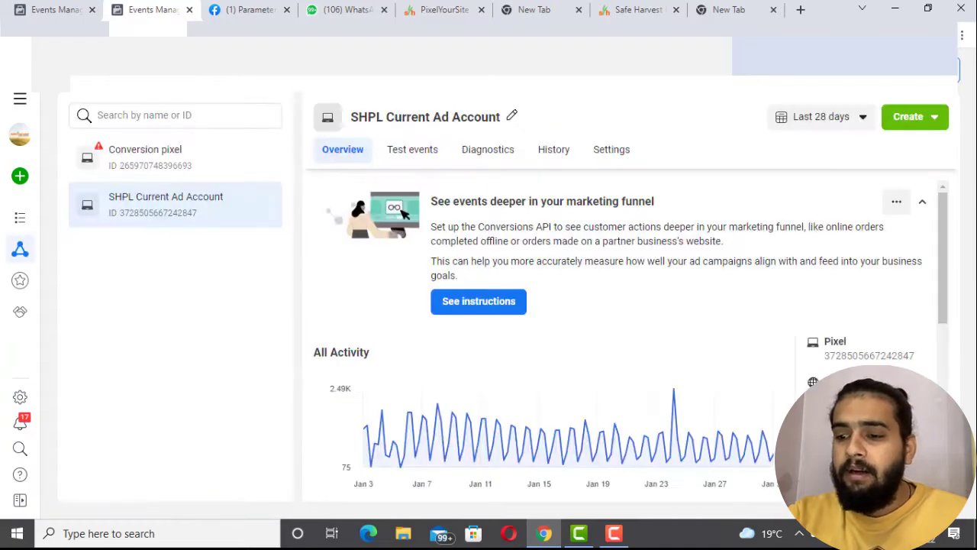
# Step: Copy the generated access token from the Conversions API section of the pixel's settings
pyautogui.scroll(-5, 697, 305)
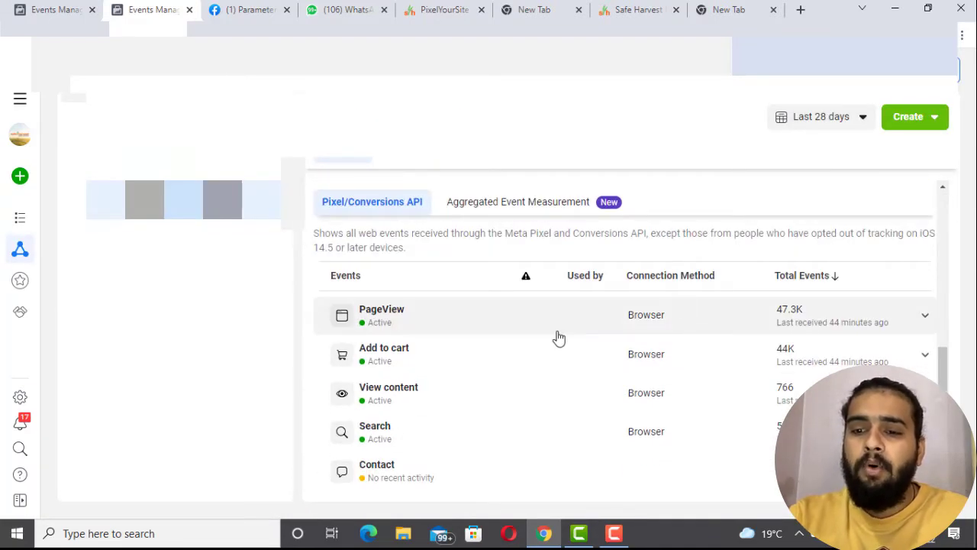
pyautogui.click(622, 158)
pyautogui.scroll(-15, 539, 304)
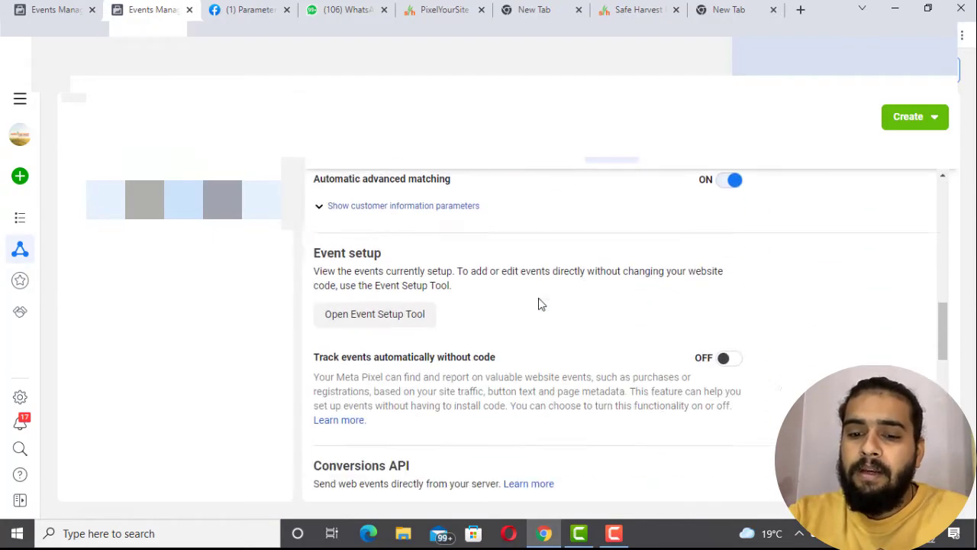
pyautogui.scroll(-3, 538, 304)
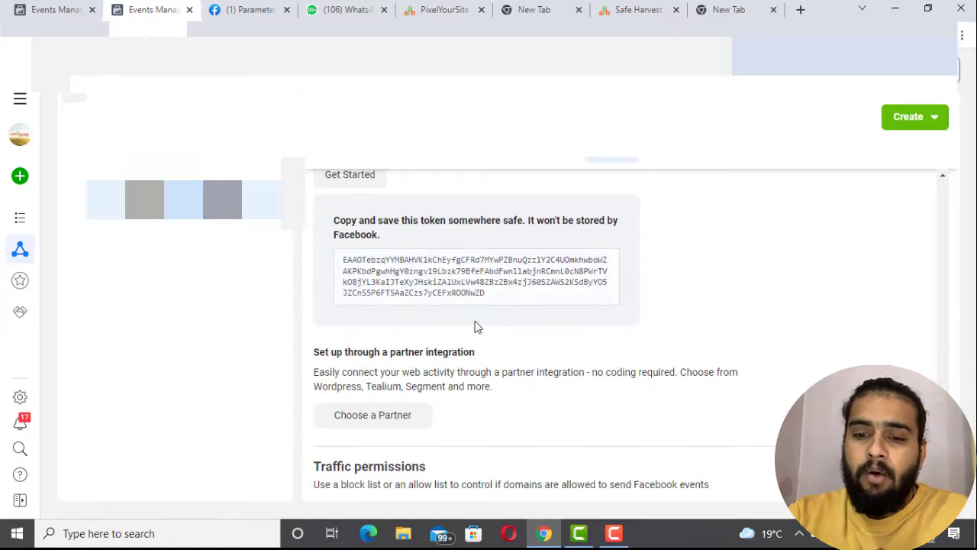
pyautogui.moveTo(496, 297)
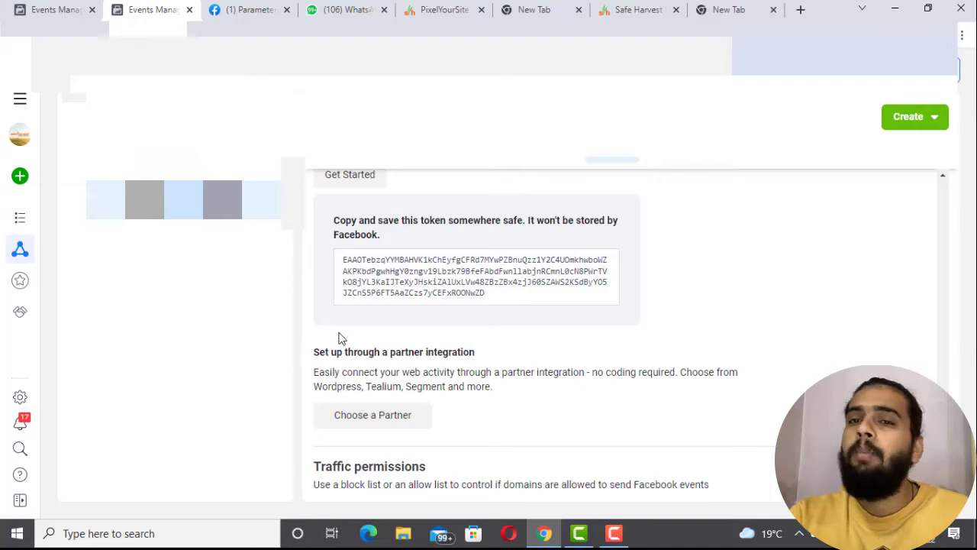
pyautogui.scroll(1, 341, 338)
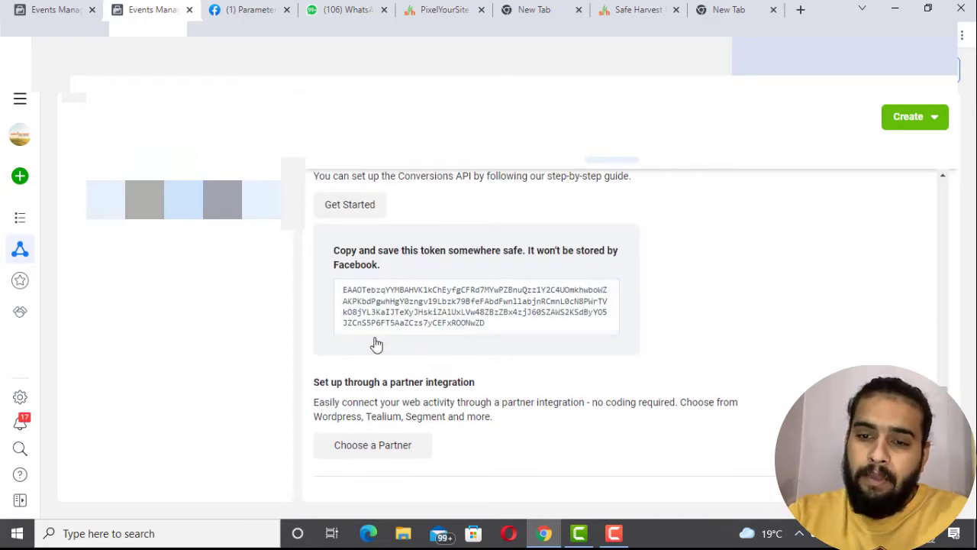
pyautogui.click(481, 313)
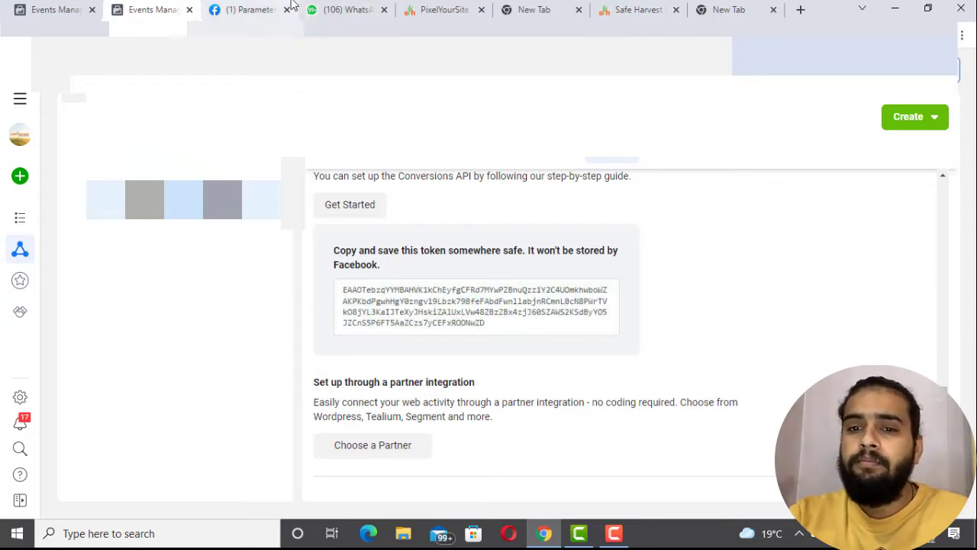
# Step: Switch to PixelYourSite, open the Facebook Pixel settings and make sure Conversion API and Advanced Matching are both enabled
pyautogui.click(443, 9)
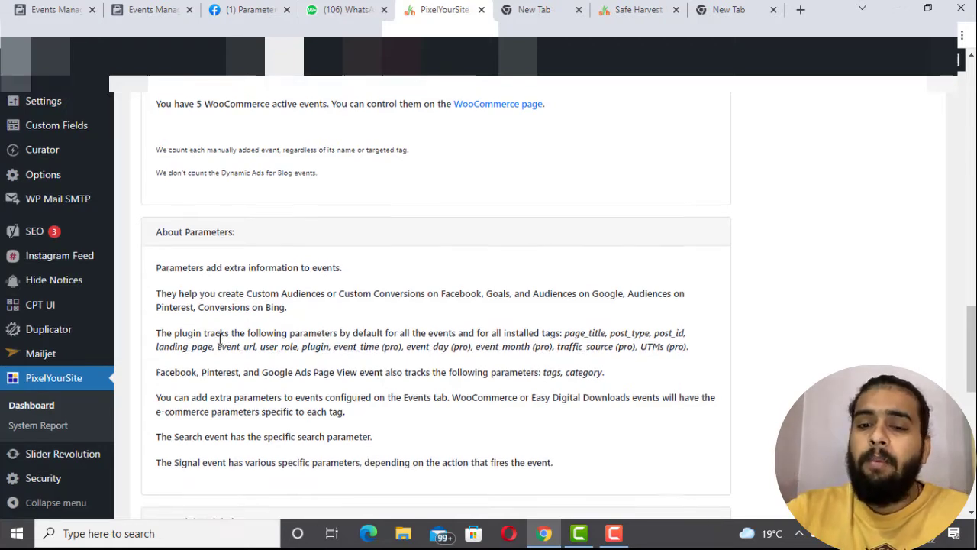
pyautogui.scroll(5, 219, 338)
pyautogui.scroll(10, 219, 340)
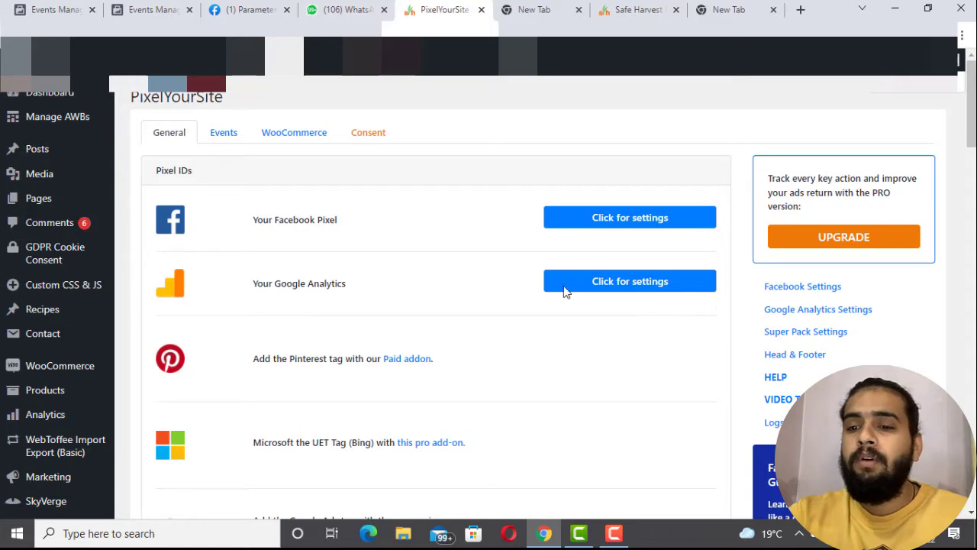
pyautogui.click(652, 219)
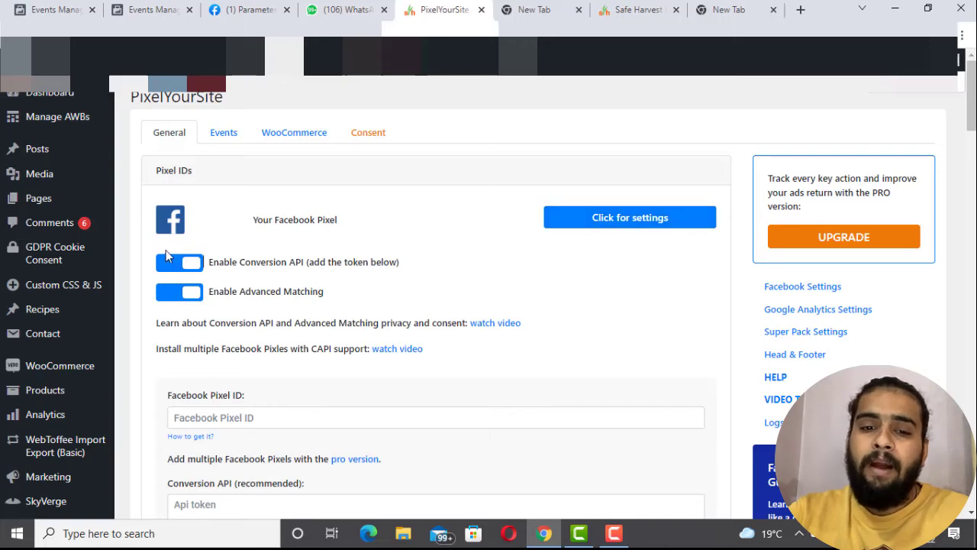
pyautogui.click(167, 261)
pyautogui.click(175, 294)
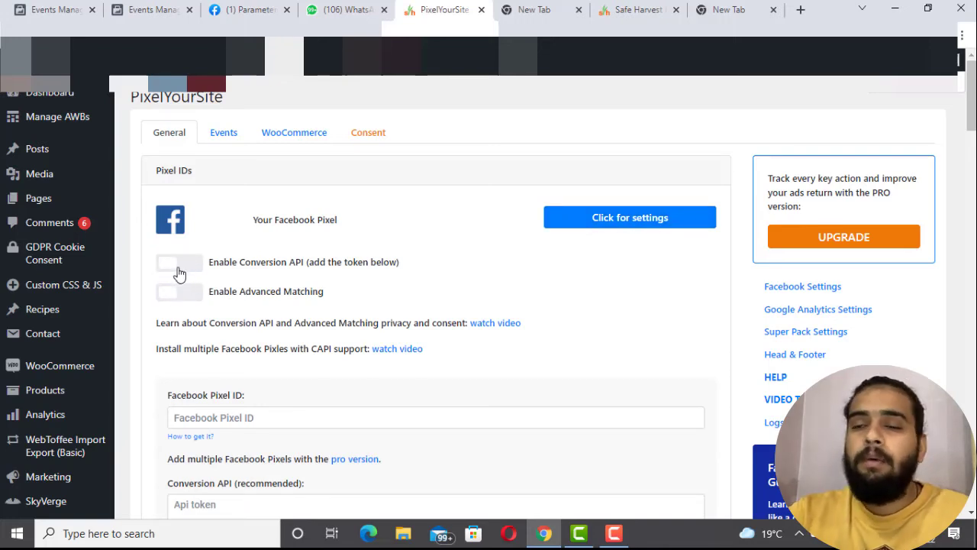
pyautogui.click(188, 269)
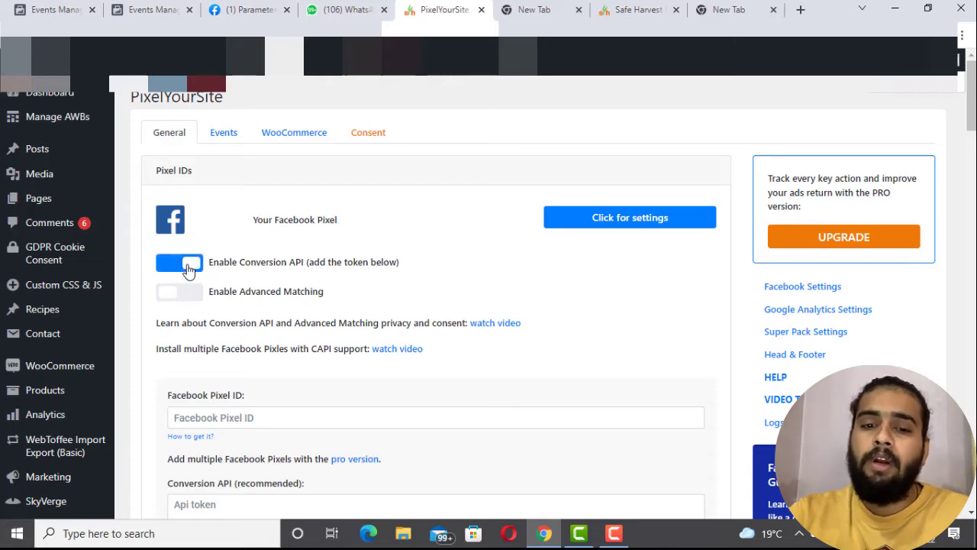
pyautogui.click(192, 296)
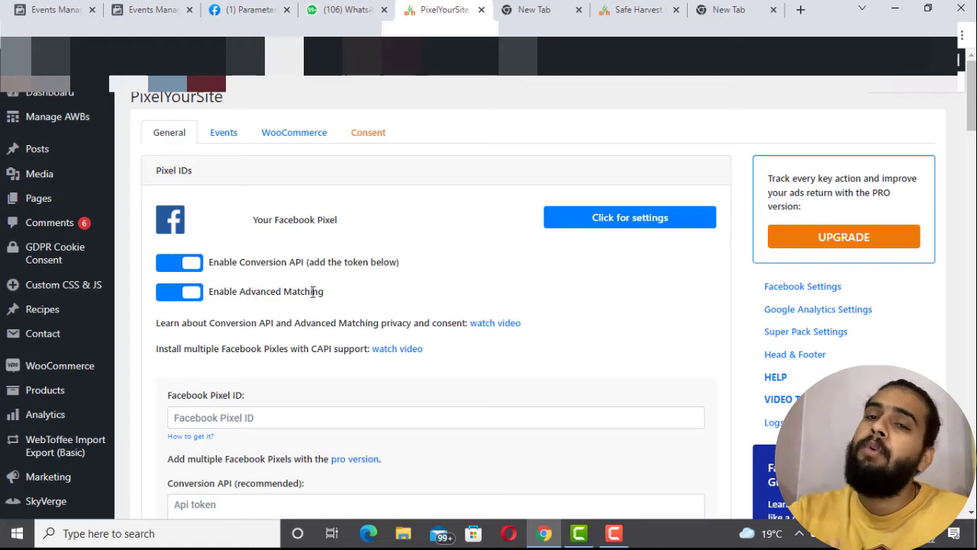
# Step: Copy the access token from Events Manager again and paste it into PixelYourSite's Conversion API token field
pyautogui.scroll(-1, 312, 291)
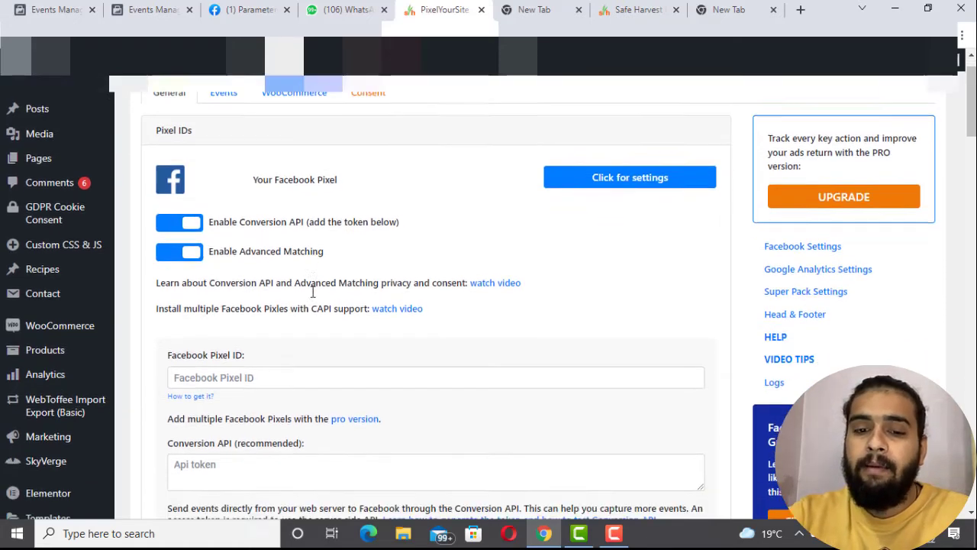
pyautogui.scroll(-2, 245, 392)
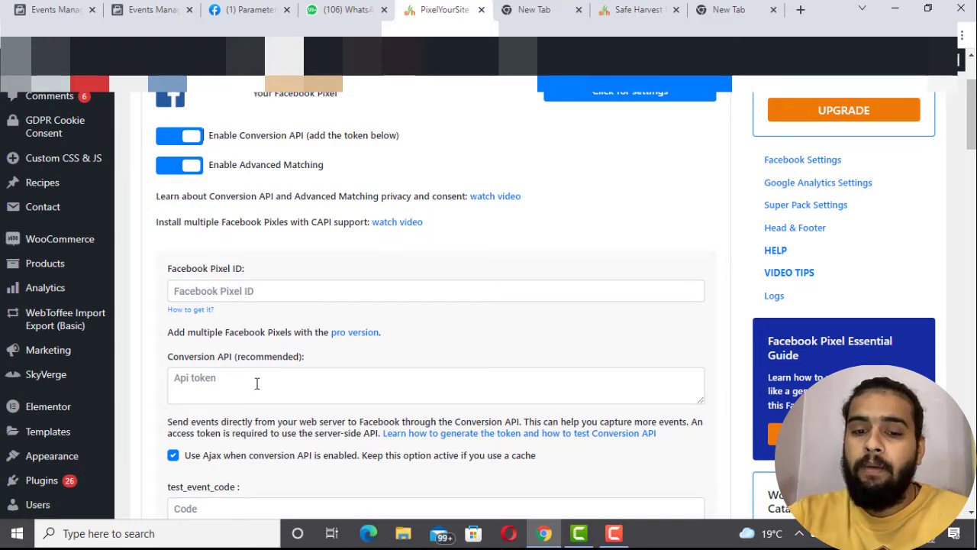
pyautogui.scroll(-5, 256, 383)
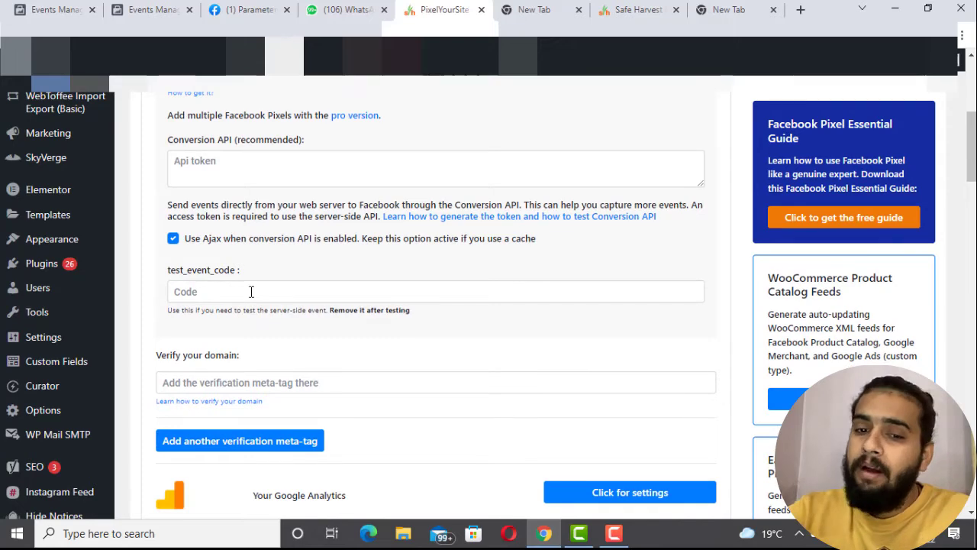
pyautogui.scroll(7, 250, 292)
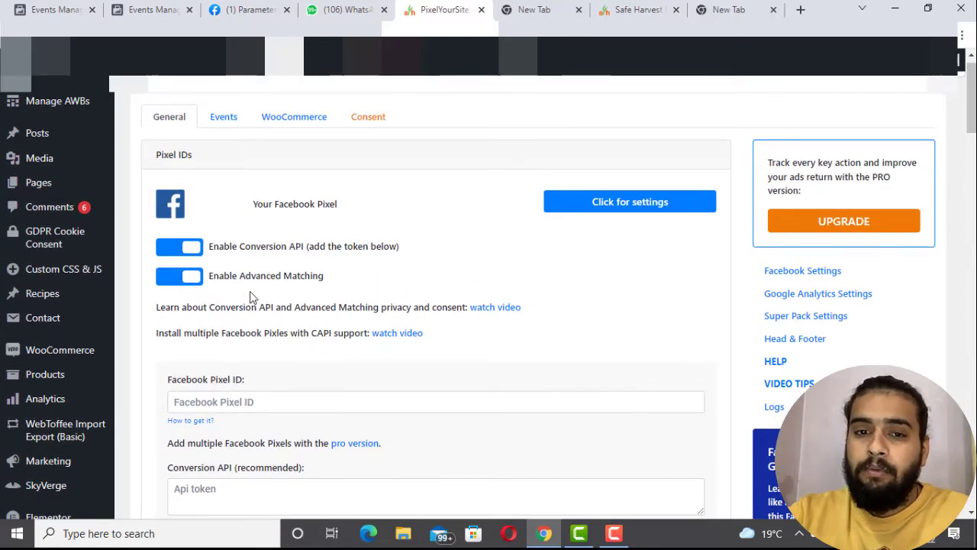
pyautogui.click(175, 5)
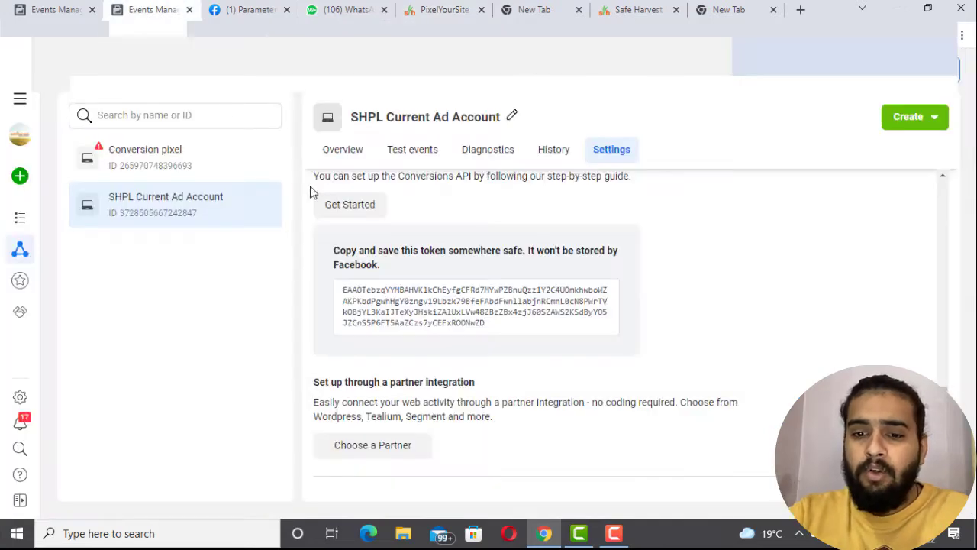
pyautogui.click(486, 309)
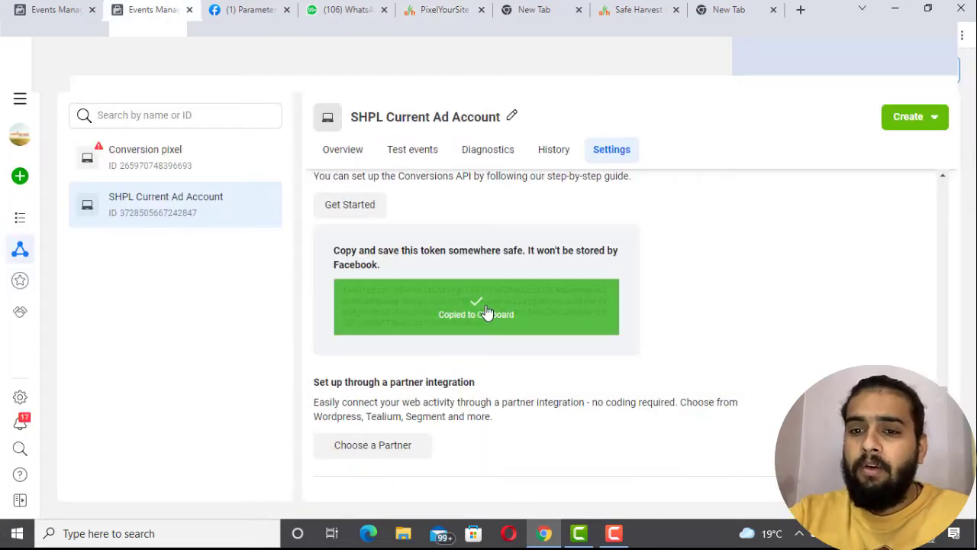
pyautogui.click(439, 8)
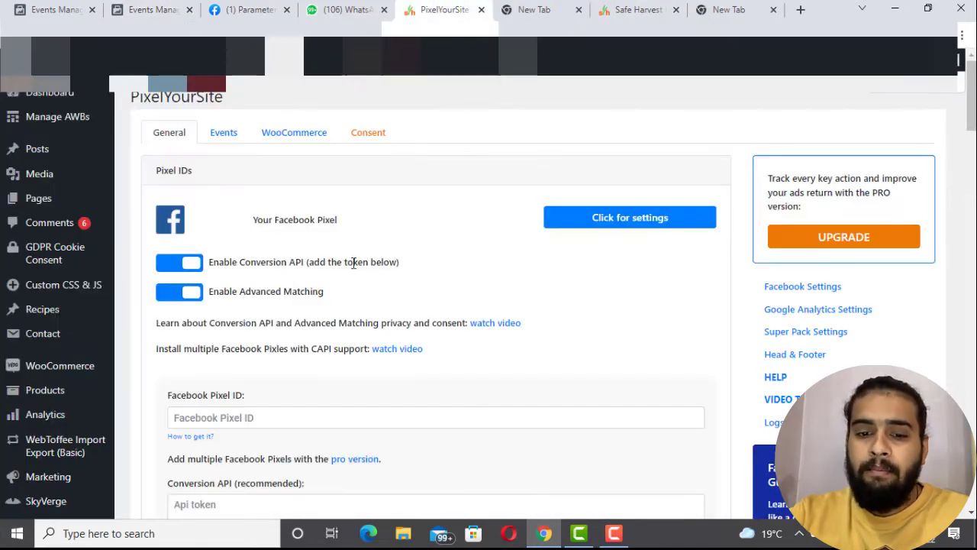
pyautogui.scroll(-2, 321, 358)
pyautogui.click(288, 376)
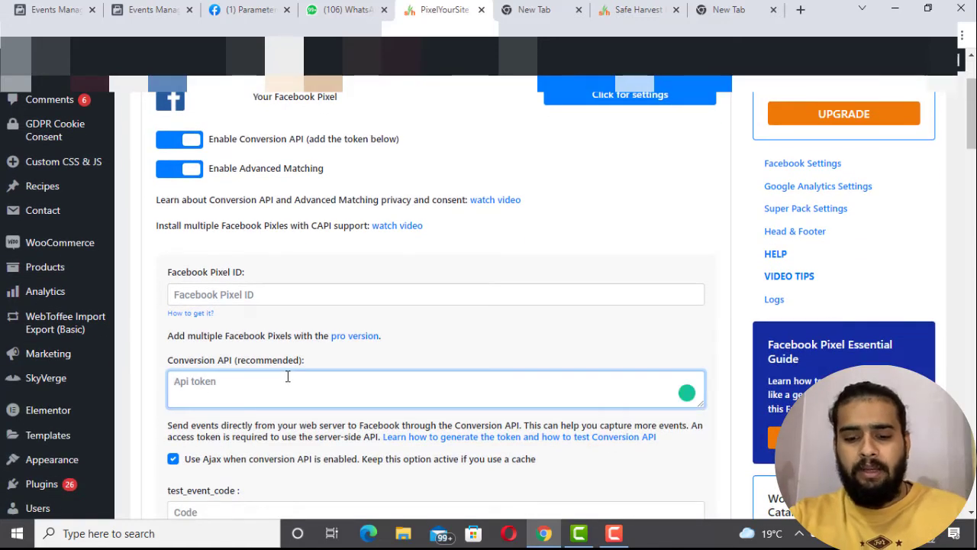
pyautogui.hotkey('ctrl', 'v')
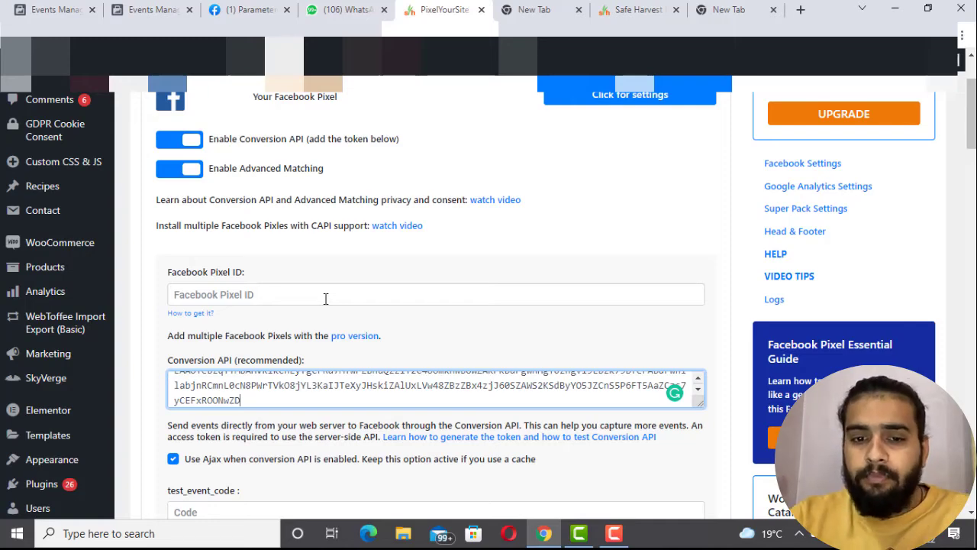
# Step: Copy the server test event code from the pixel's Test events page in Events Manager
pyautogui.scroll(-1, 325, 299)
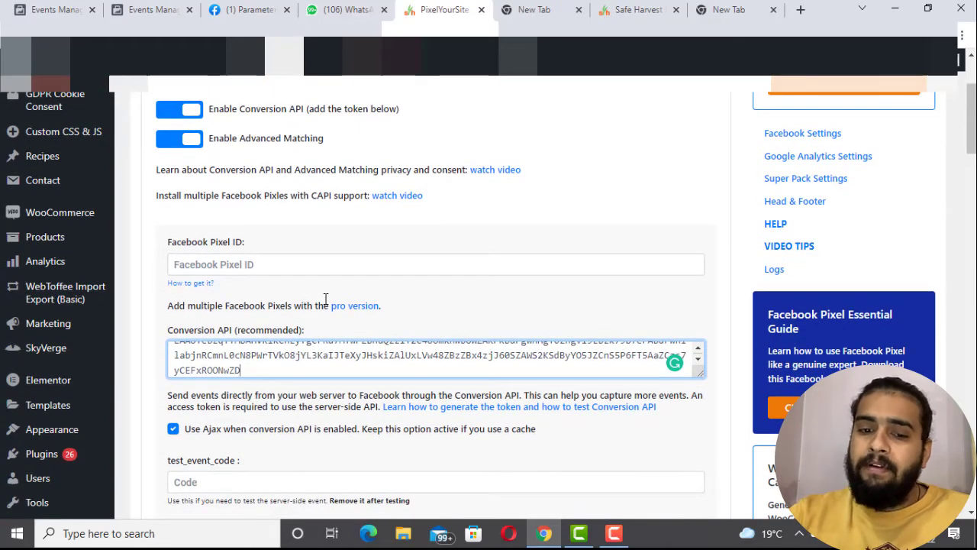
pyautogui.scroll(-1, 325, 299)
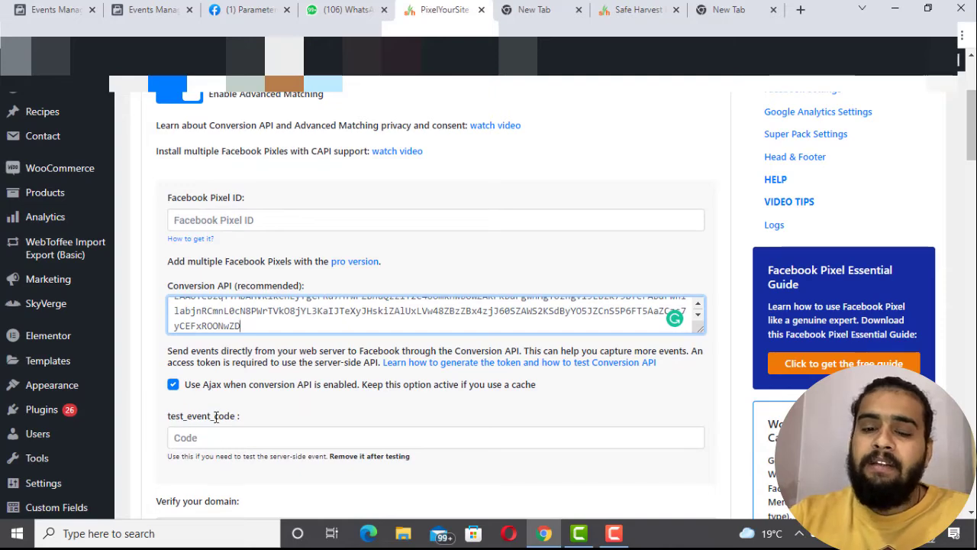
pyautogui.click(153, 10)
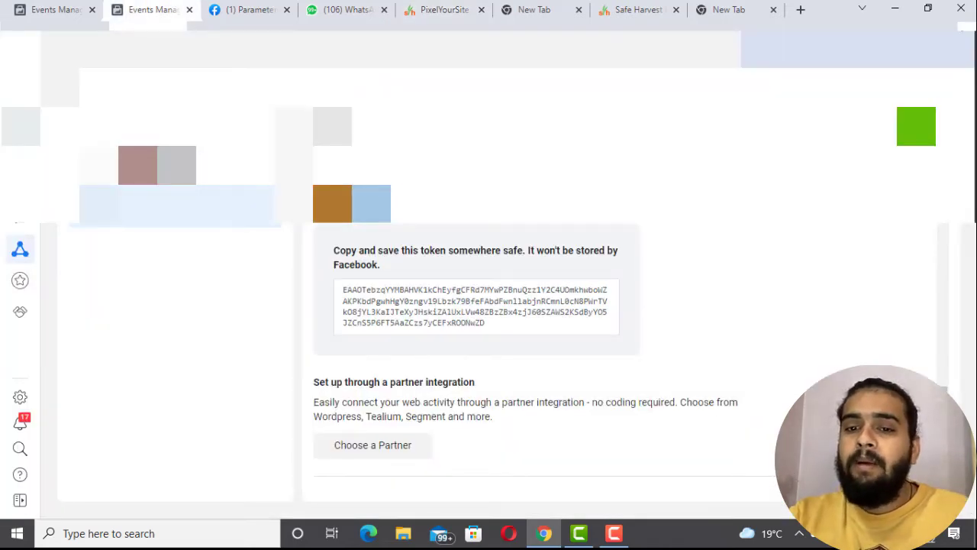
pyautogui.click(409, 166)
pyautogui.scroll(-1, 514, 293)
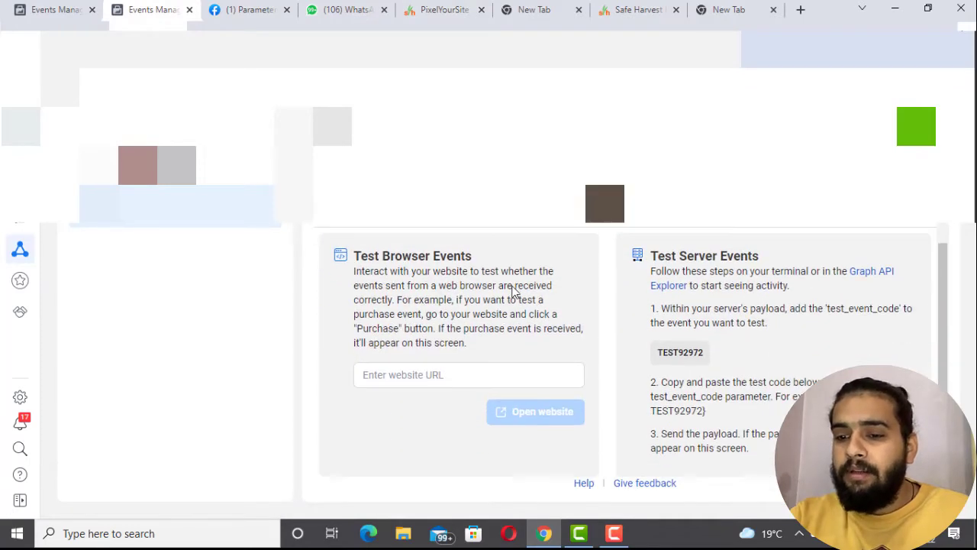
pyautogui.click(675, 355)
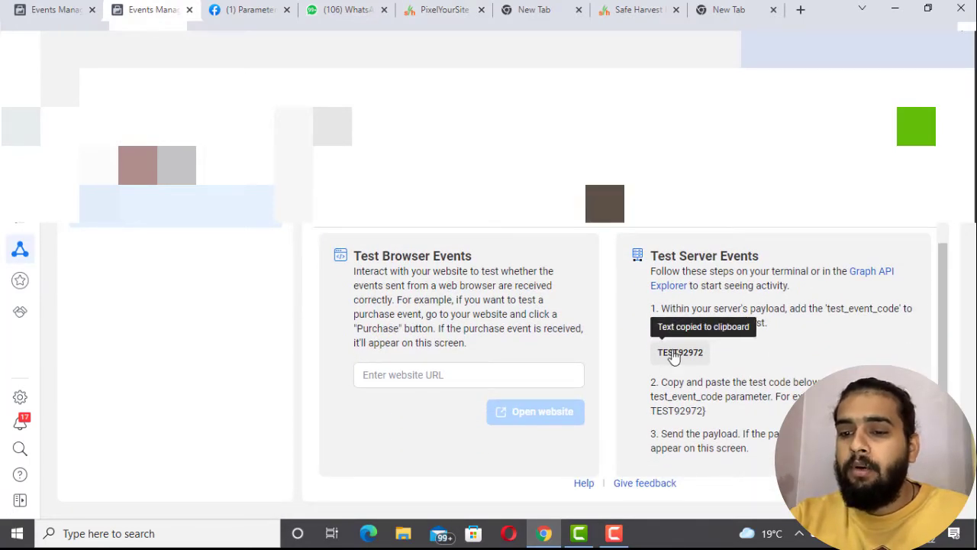
pyautogui.scroll(1, 533, 387)
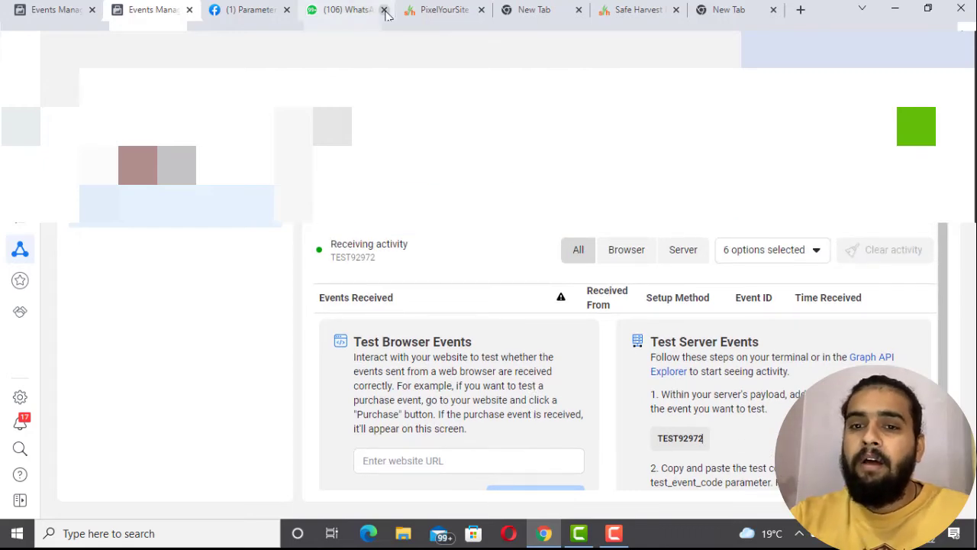
# Step: Paste the copied test code into the test_event_code field in PixelYourSite and save the settings
pyautogui.click(617, 8)
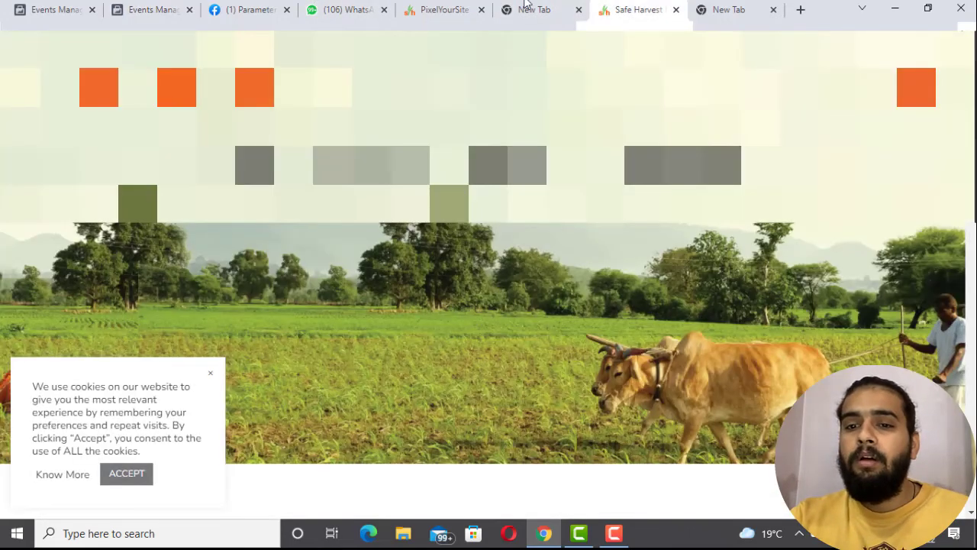
pyautogui.click(456, 8)
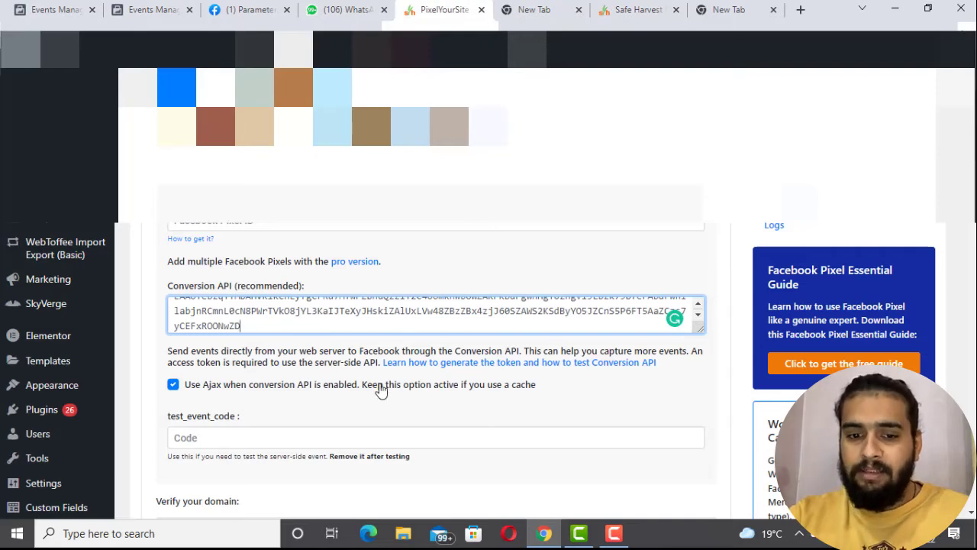
pyautogui.click(358, 435)
pyautogui.hotkey('ctrl', 'v')
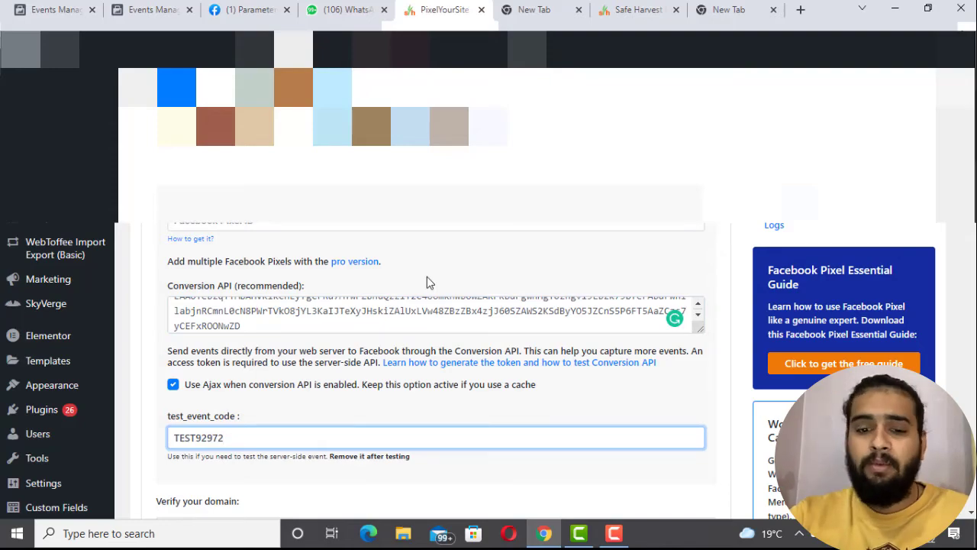
pyautogui.scroll(-5, 426, 277)
pyautogui.scroll(-10, 427, 278)
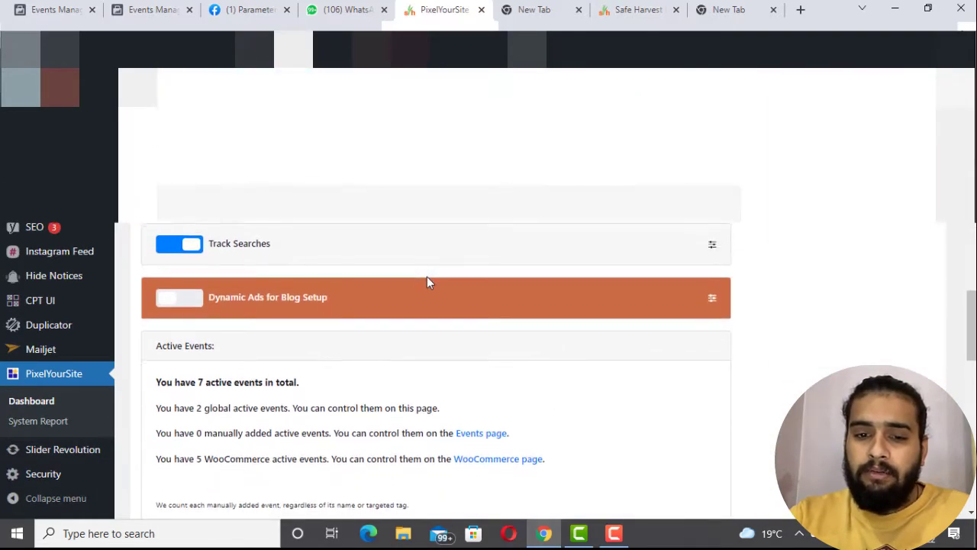
pyautogui.scroll(-10, 427, 279)
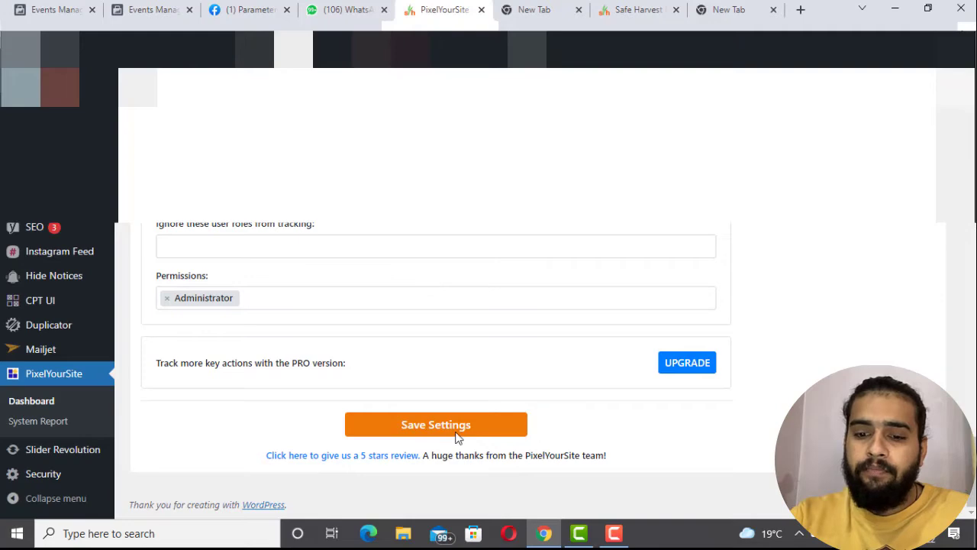
pyautogui.click(451, 427)
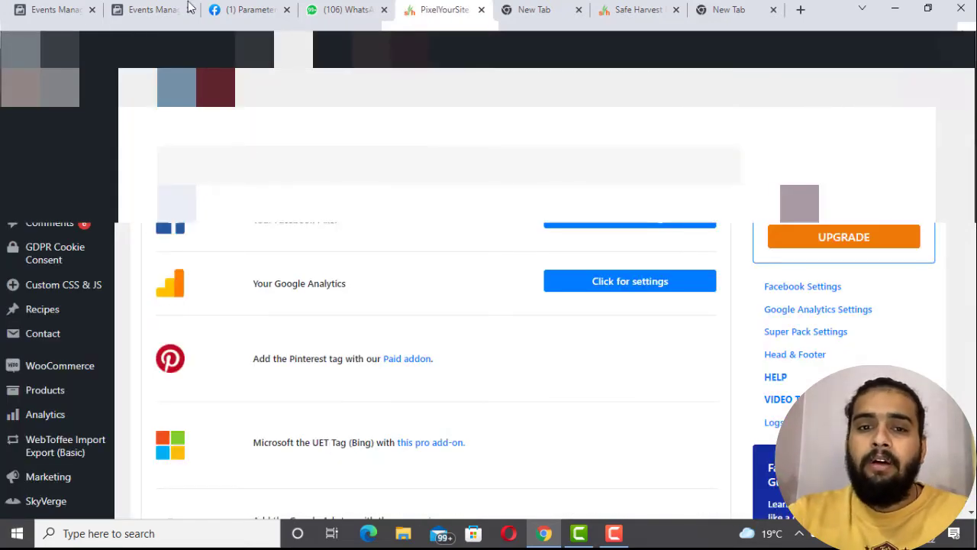
# Step: Check the Test events page, then shorten the Safe Harvest site's address and load it to trigger test activity
pyautogui.click(149, 10)
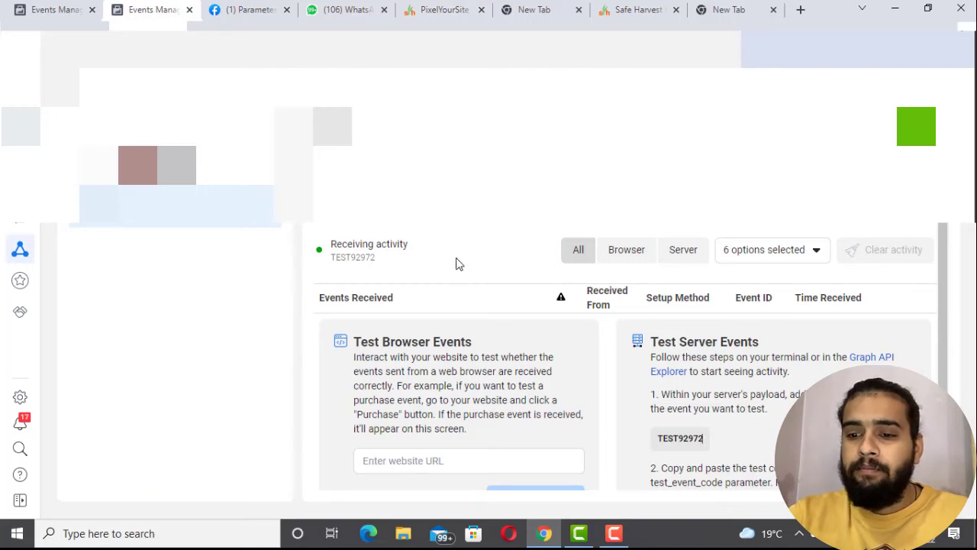
pyautogui.scroll(-1, 458, 264)
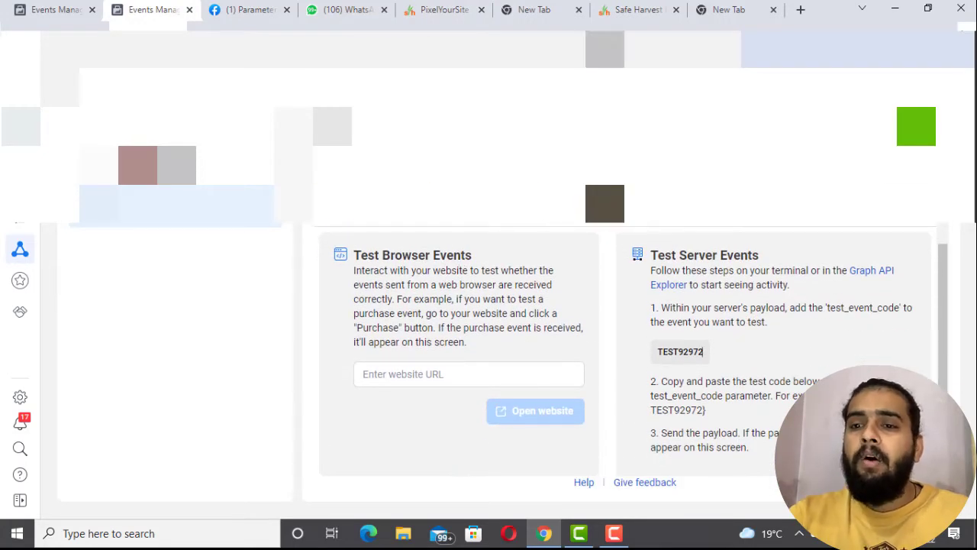
pyautogui.click(626, 7)
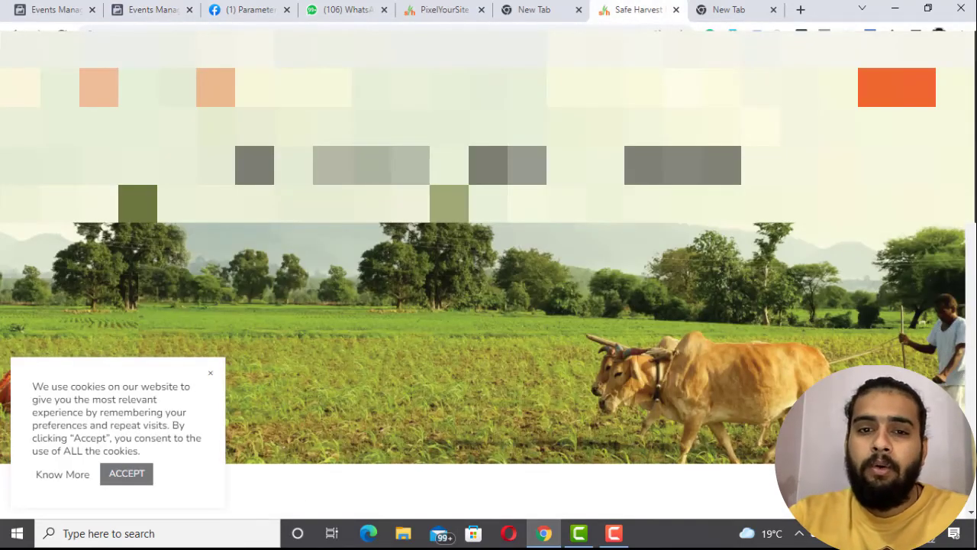
pyautogui.click(229, 30)
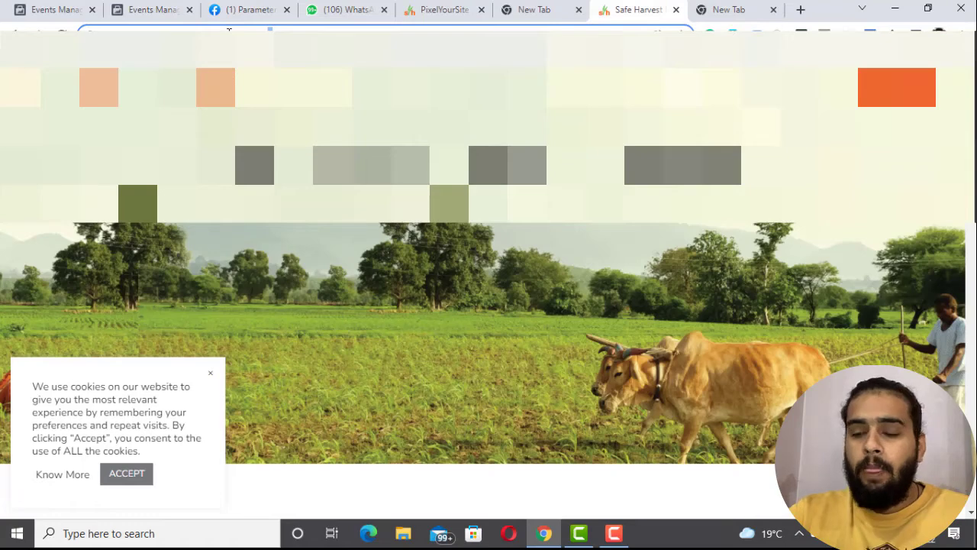
pyautogui.press('BackSpace')
pyautogui.press('BackSpace')
pyautogui.press('BackSpace')
pyautogui.press('BackSpace')
pyautogui.press('BackSpace')
pyautogui.press('BackSpace')
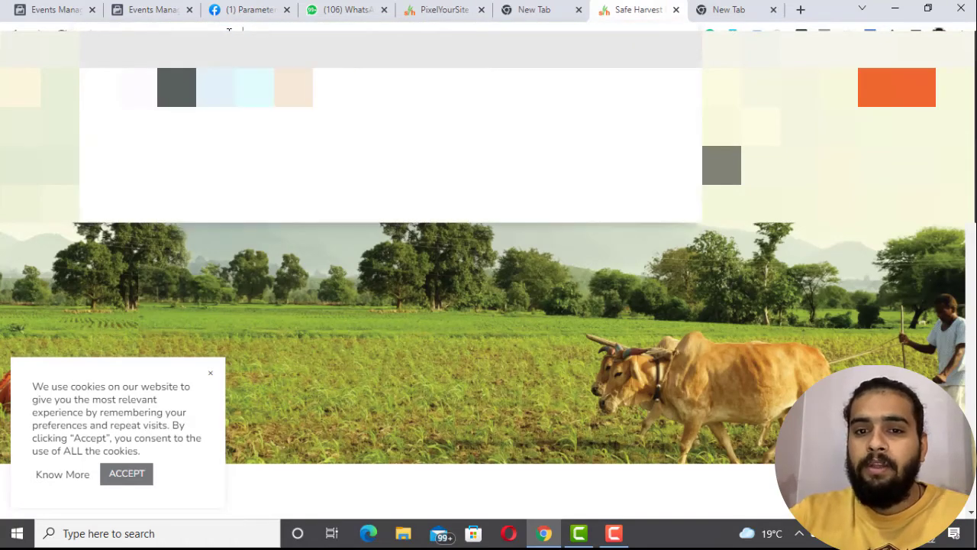
pyautogui.press('Return')
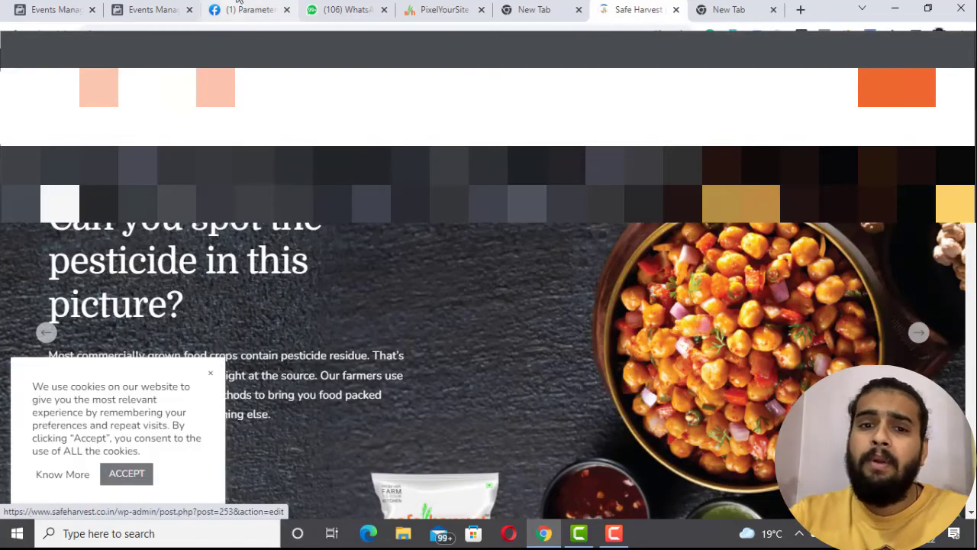
# Step: Clear the recorded test activity on the pixel's Test events page in Events Manager
pyautogui.click(139, 8)
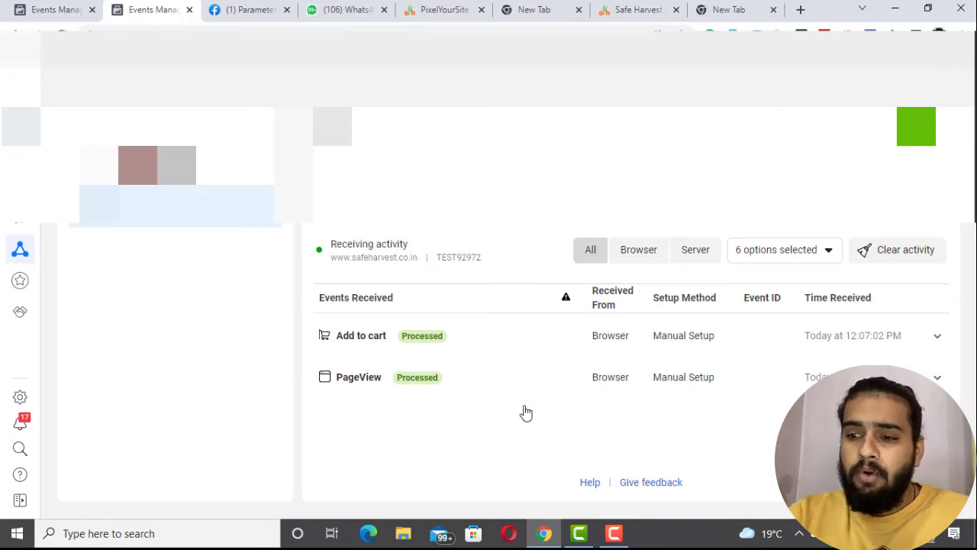
pyautogui.click(891, 252)
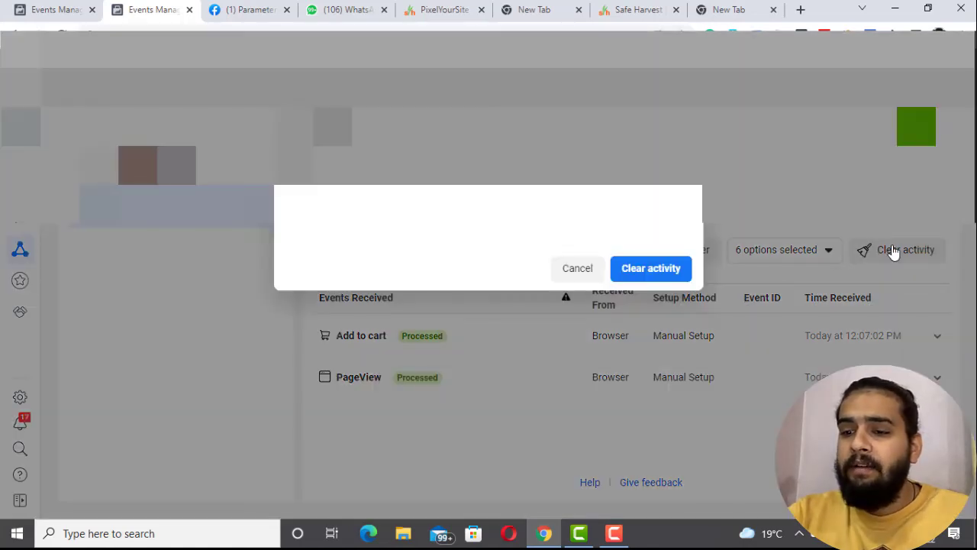
pyautogui.click(655, 268)
# Step: Open the Safe Harvest shop and its Amaranth Seeds (Rajgira) 500g product to trigger events, and check the received activity in Events Manager
pyautogui.click(635, 6)
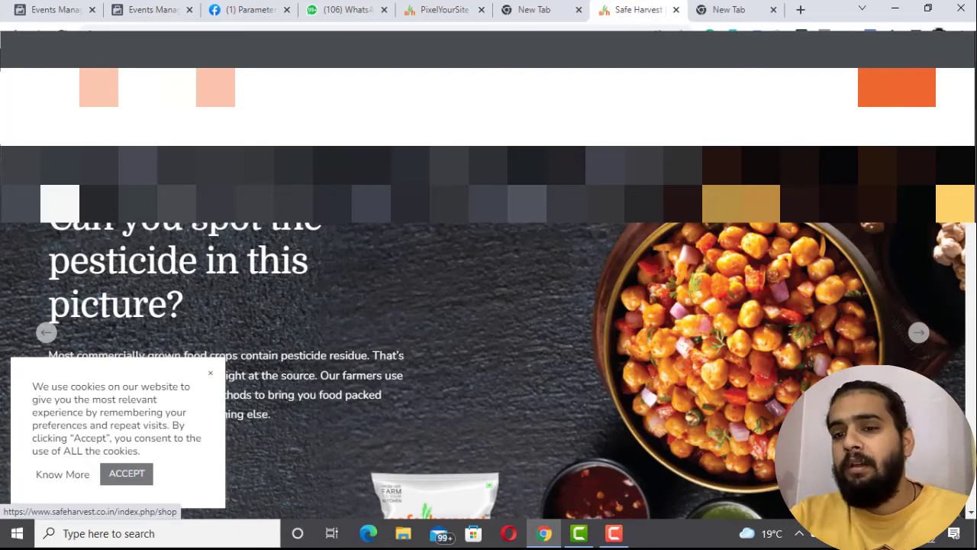
pyautogui.click(897, 88)
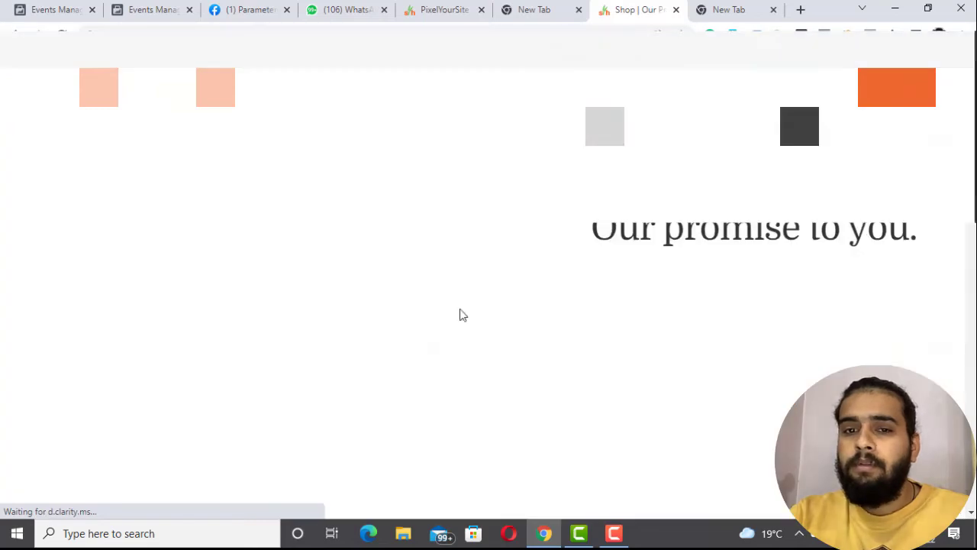
pyautogui.scroll(-7, 440, 312)
pyautogui.scroll(-1, 439, 312)
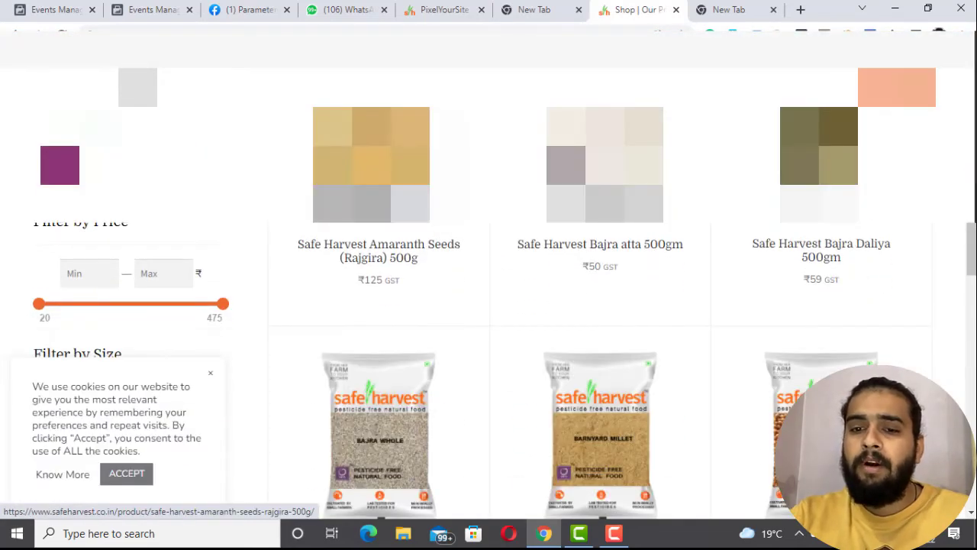
pyautogui.click(440, 312)
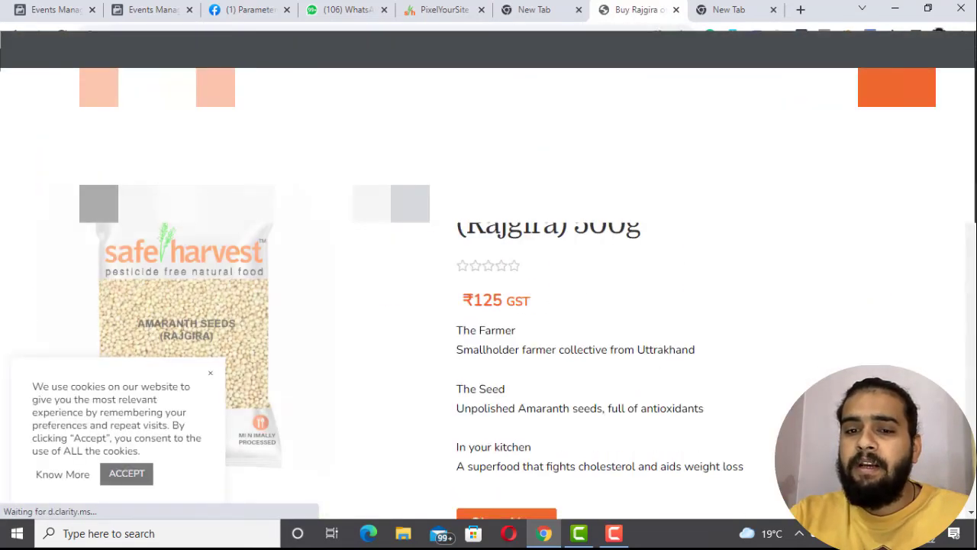
pyautogui.click(166, 7)
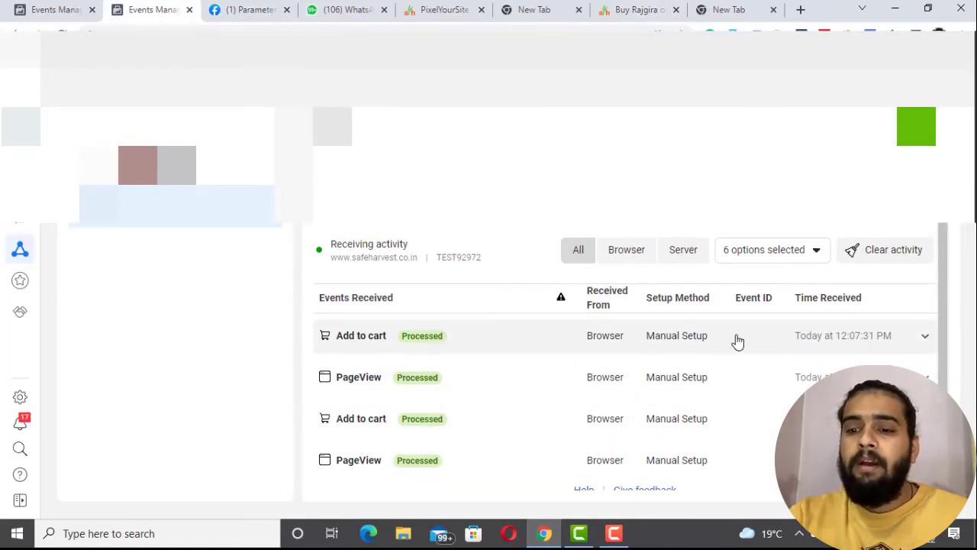
pyautogui.moveTo(650, 469)
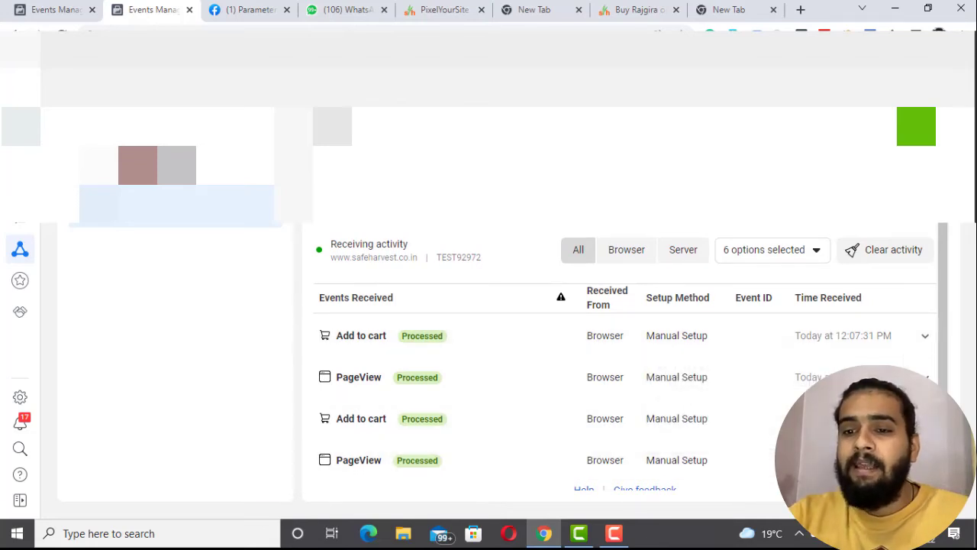
# Step: Copy the generated Conversions API access token from the manual setup section of the pixel's settings
pyautogui.click(640, 184)
pyautogui.scroll(-10, 476, 305)
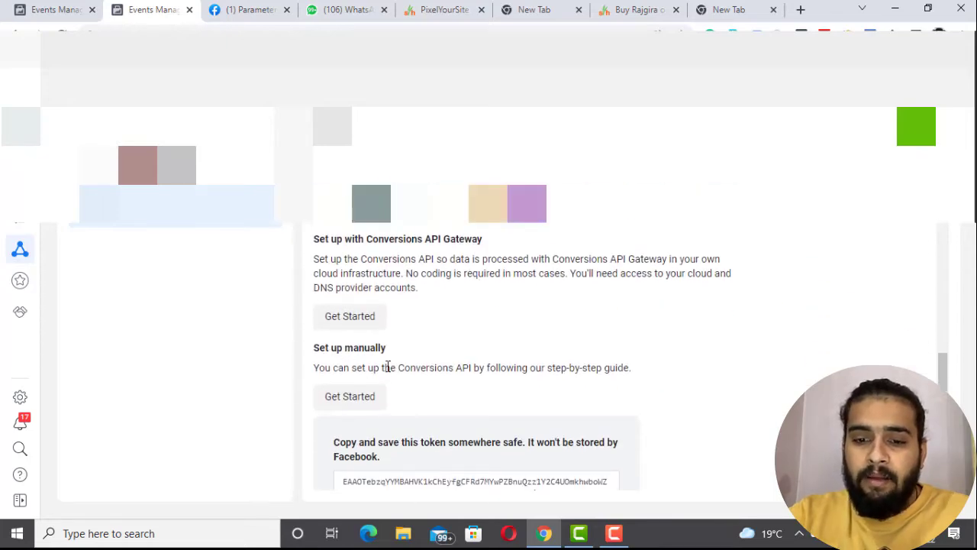
pyautogui.scroll(-1, 388, 366)
pyautogui.scroll(-2, 388, 366)
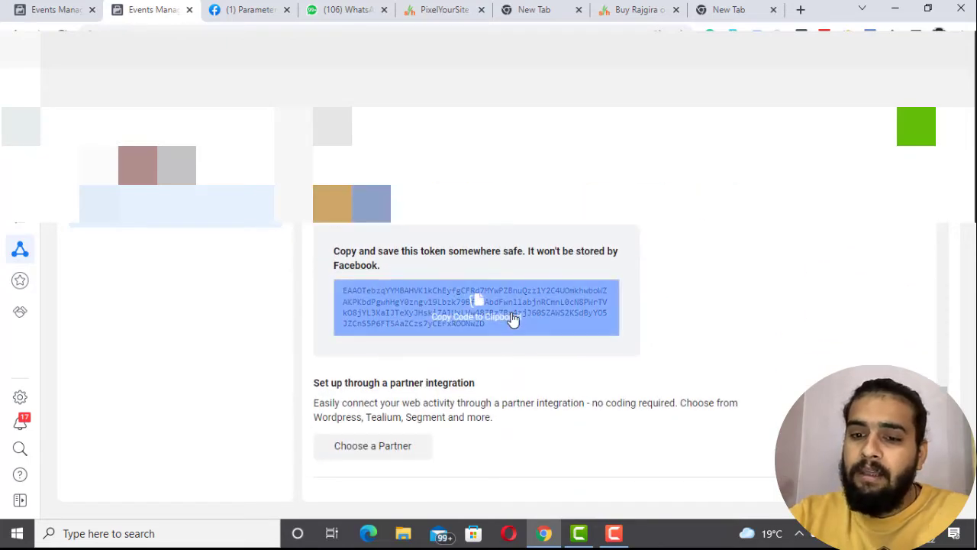
pyautogui.click(496, 321)
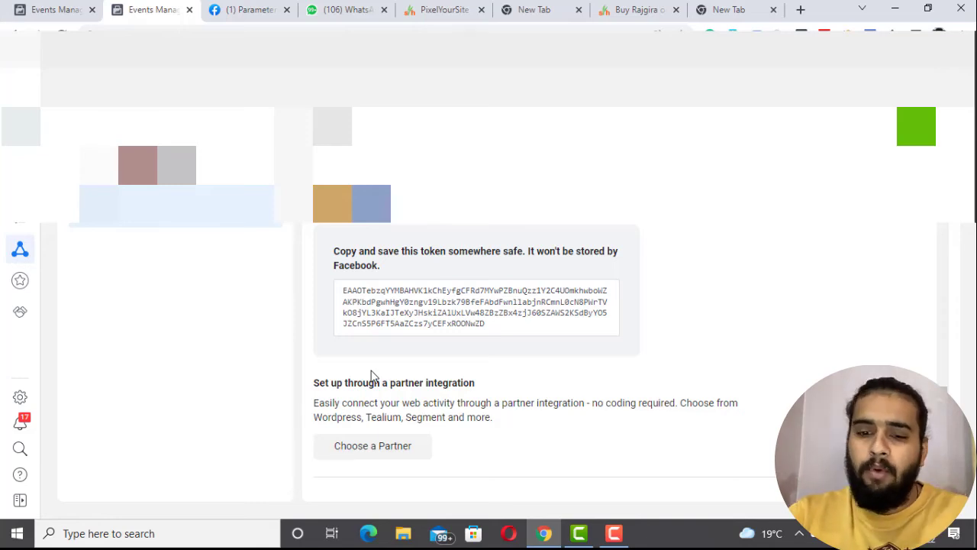
pyautogui.click(475, 313)
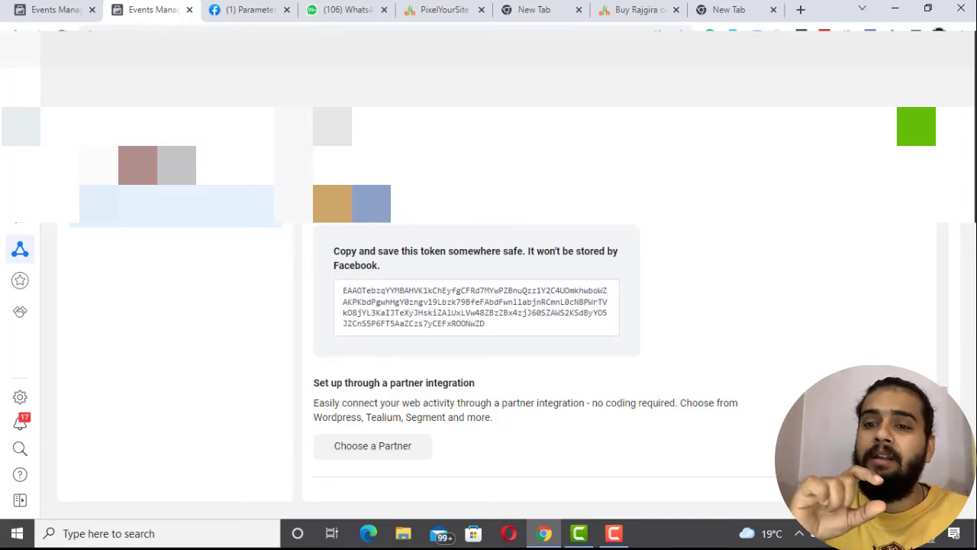
# Step: Open the Facebook Pixel settings in PixelYourSite and examine the Conversion API, Advanced Matching, token, test code and domain verification options
pyautogui.click(468, 6)
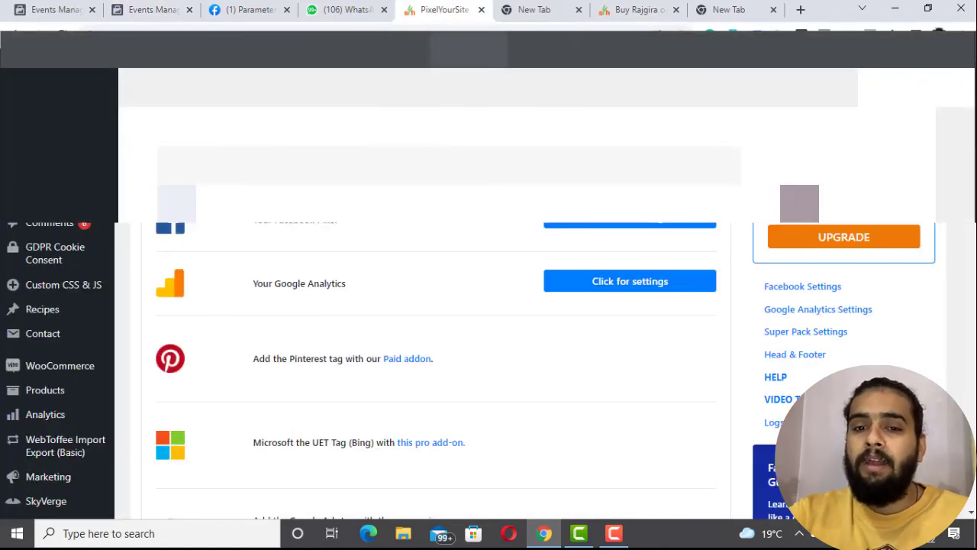
pyautogui.click(588, 224)
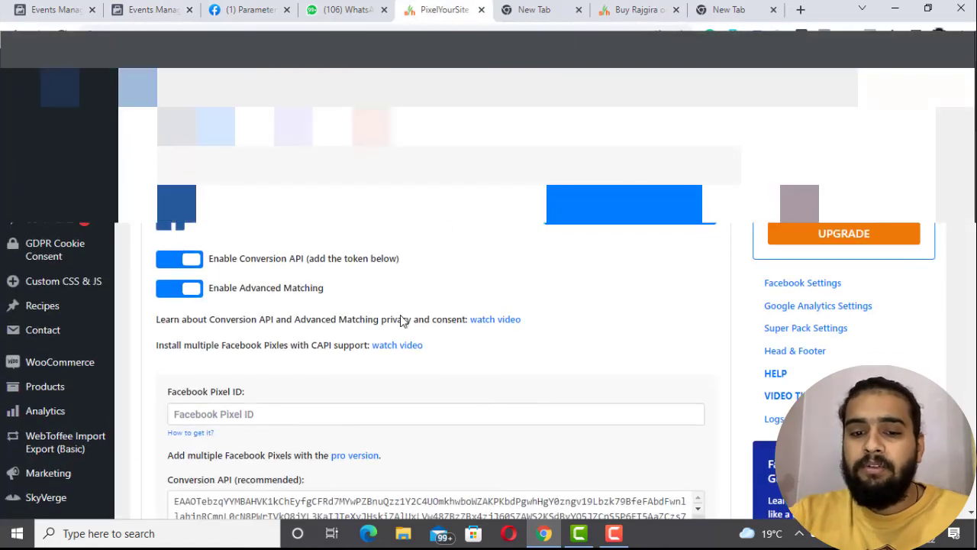
pyautogui.scroll(-15, 401, 319)
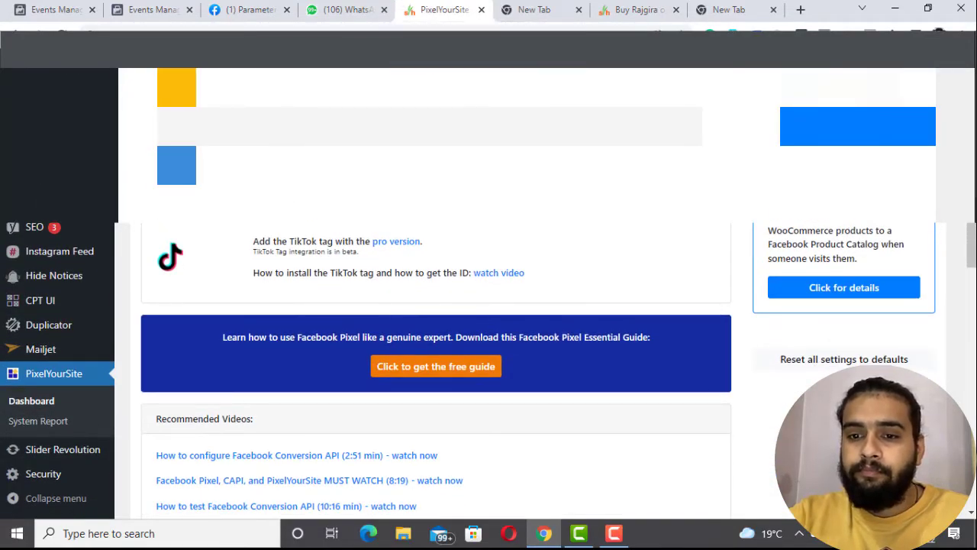
pyautogui.scroll(5, 435, 367)
pyautogui.scroll(2, 248, 229)
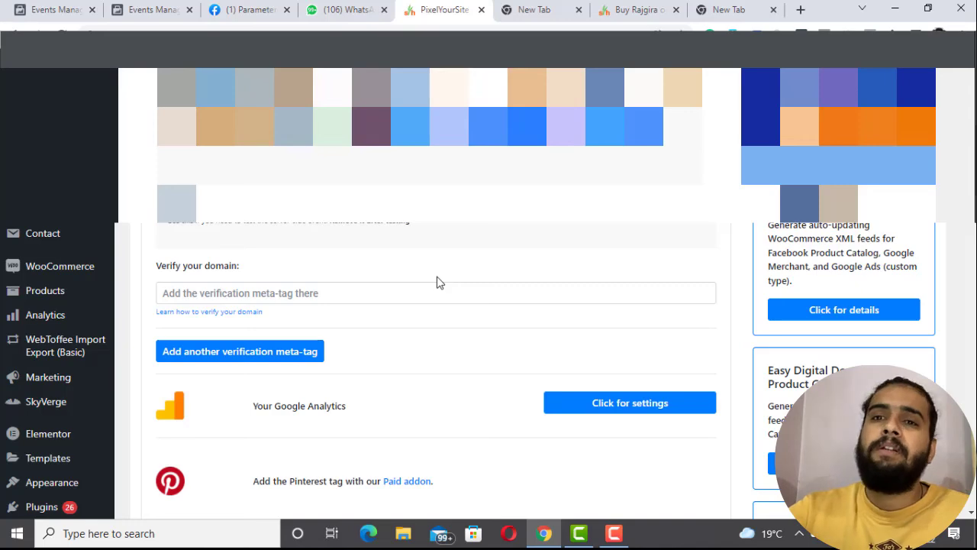
pyautogui.scroll(-1, 437, 282)
pyautogui.scroll(5, 437, 283)
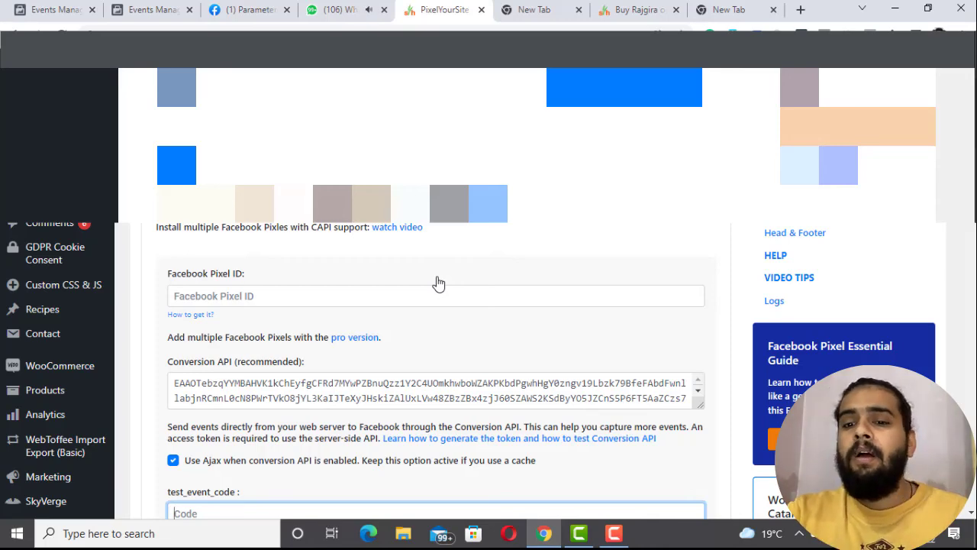
pyautogui.scroll(2, 438, 283)
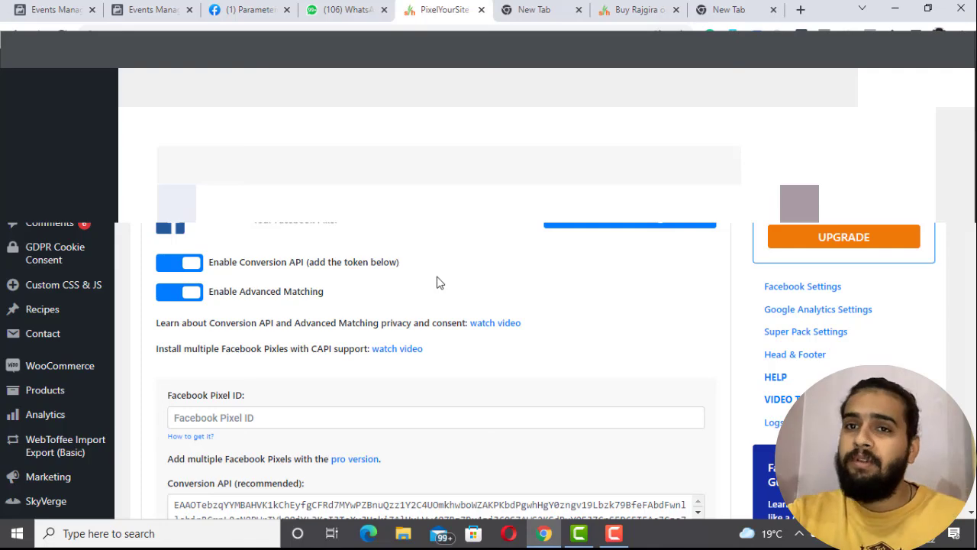
pyautogui.scroll(-10, 438, 283)
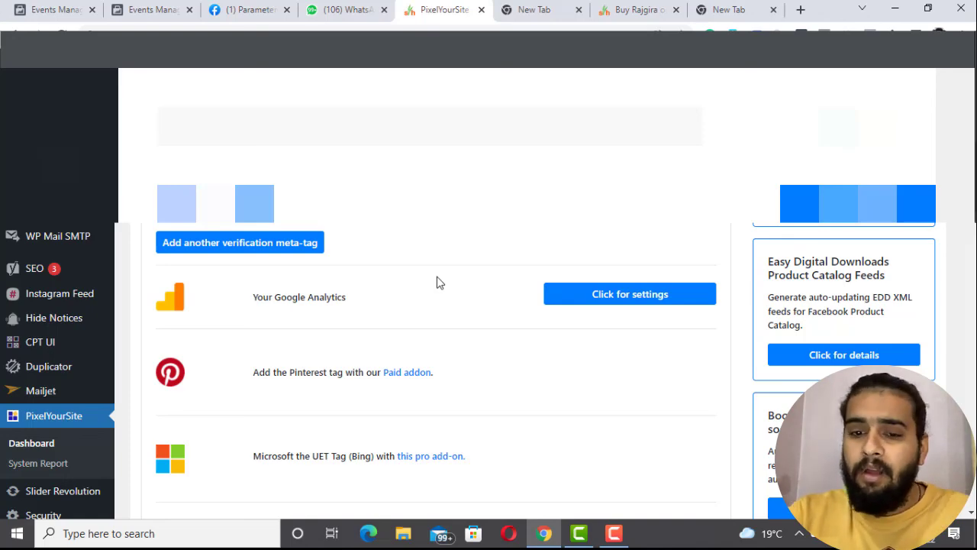
pyautogui.scroll(-5, 437, 282)
pyautogui.scroll(4, 440, 282)
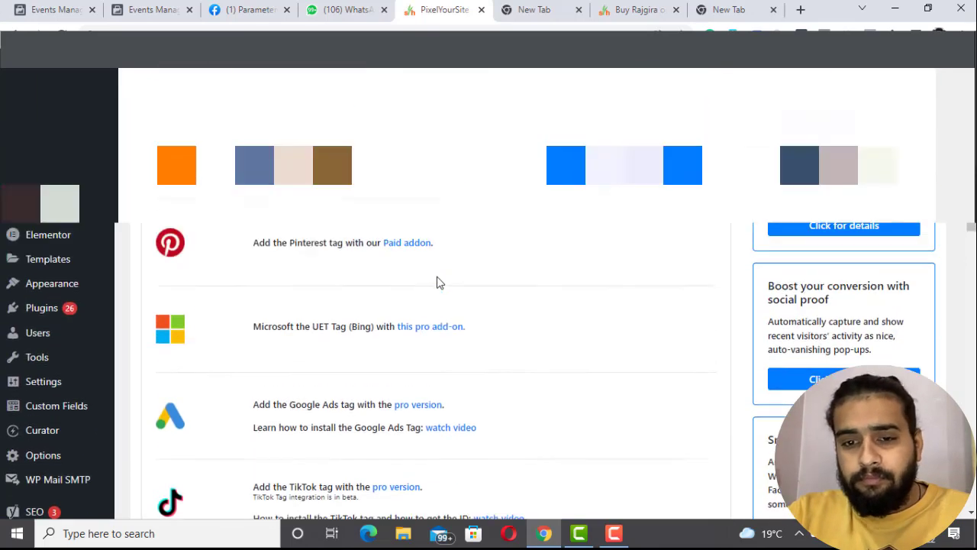
pyautogui.scroll(10, 439, 283)
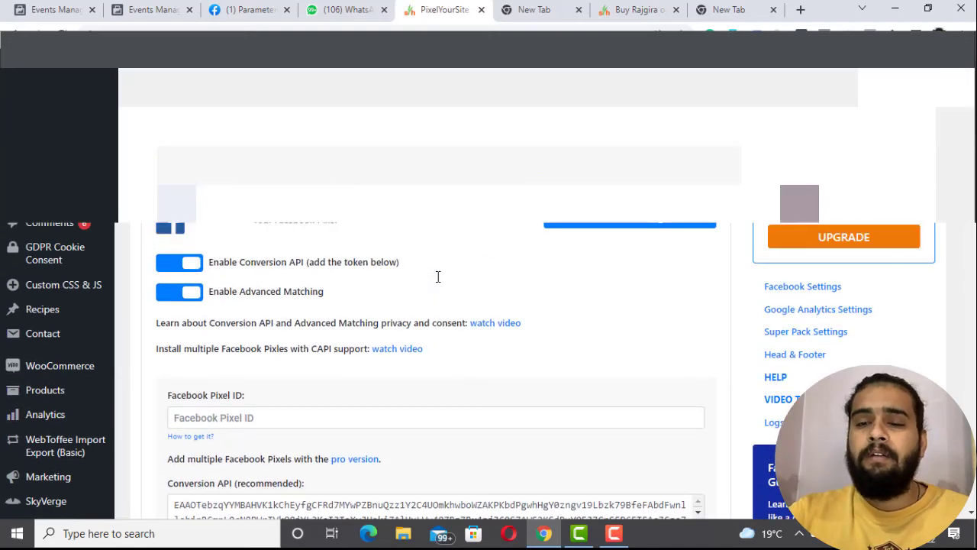